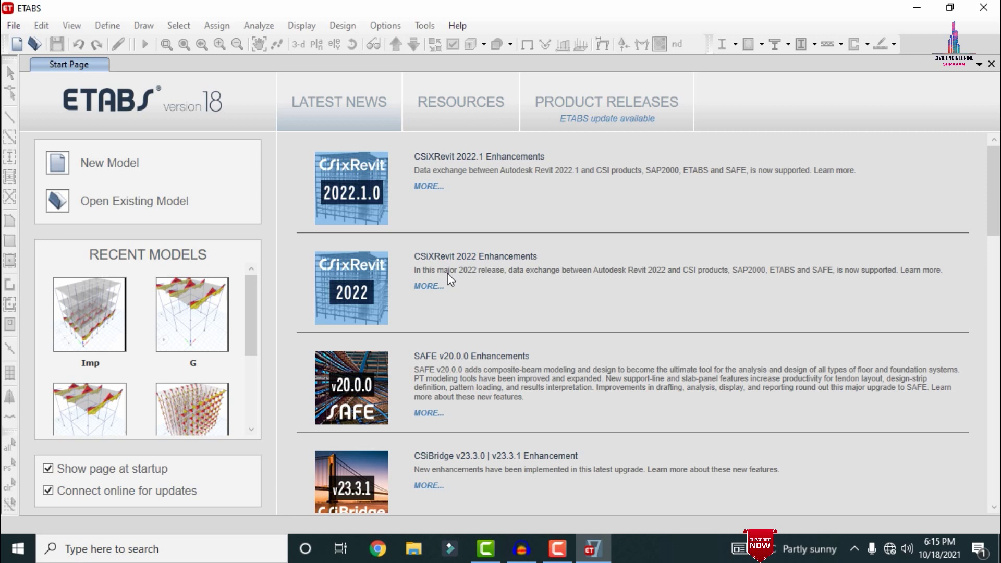
- Open the Imp.EDB model from the Desktop's ASDFGH folder in ETABS
click(14, 25)
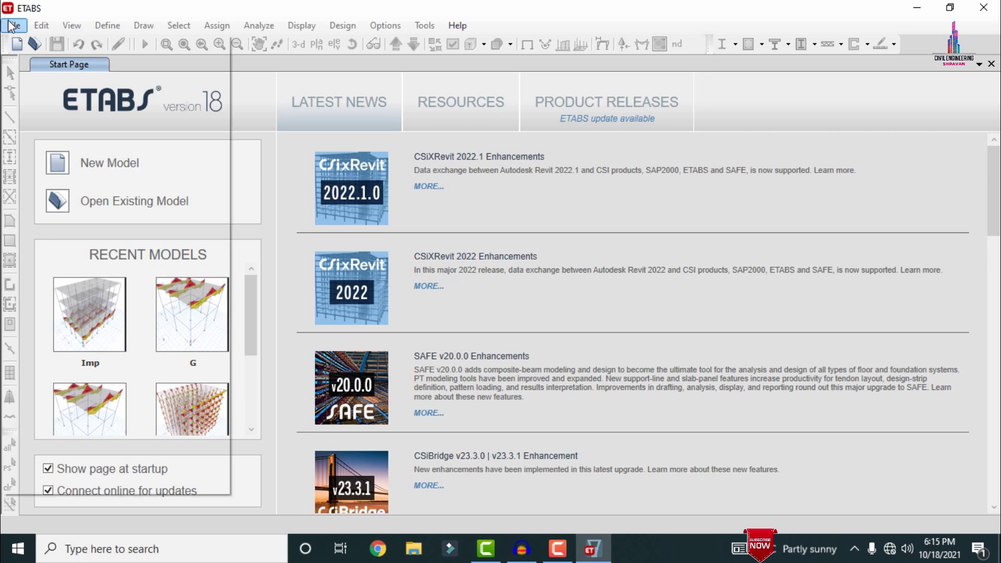
click(46, 68)
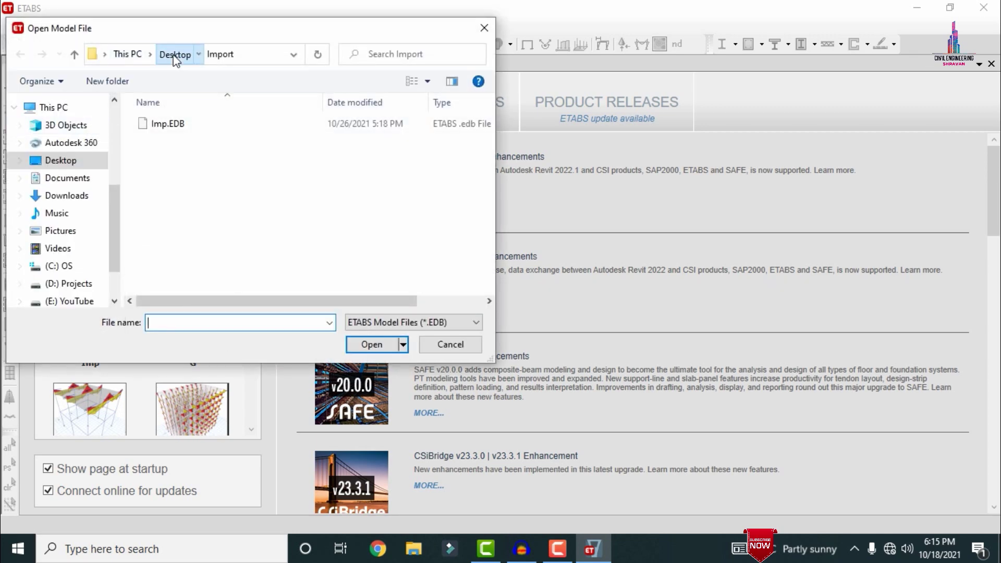
click(174, 54)
double_click(179, 154)
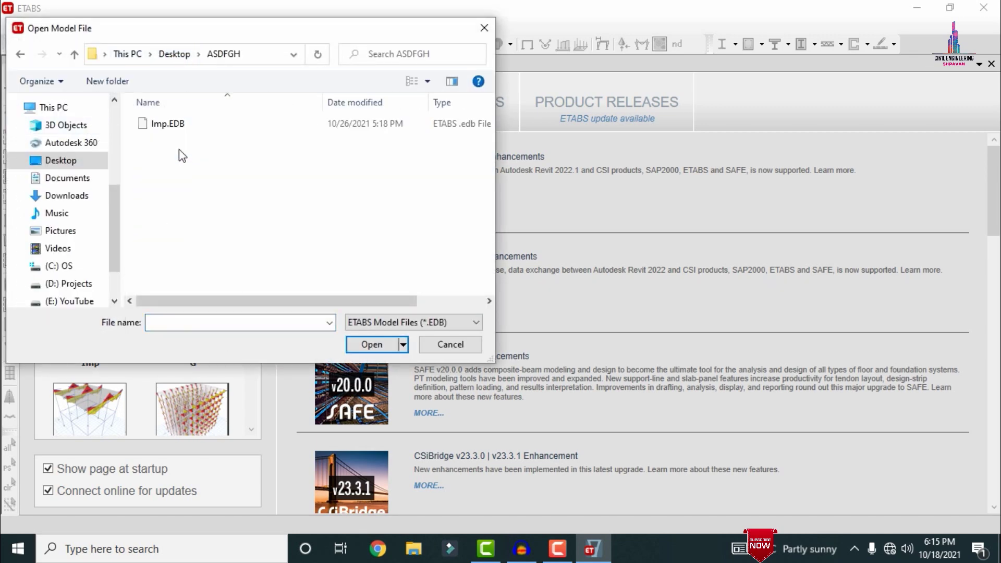
double_click(176, 130)
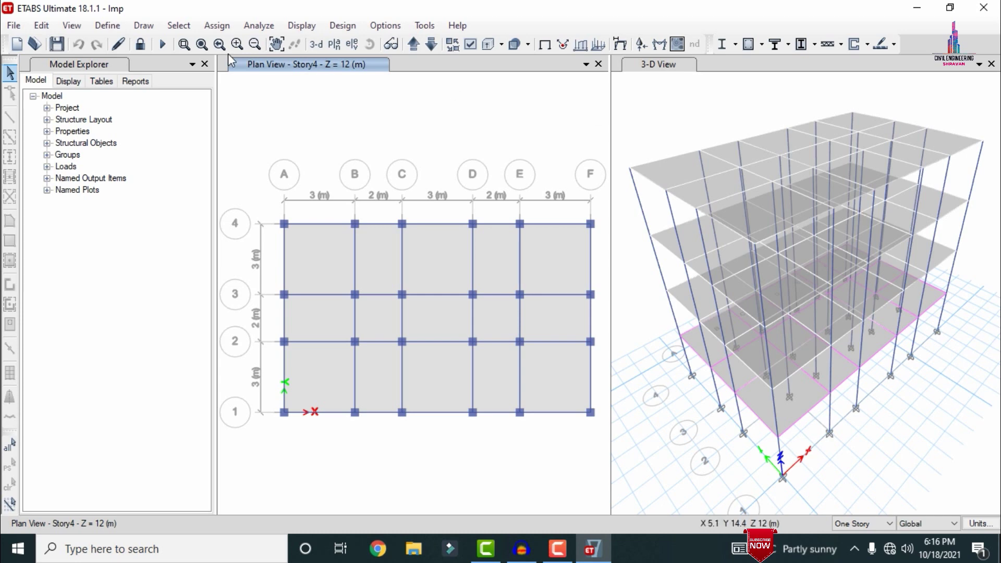
- Review the M25 concrete and HYSD415 rebar materials without changing them
click(114, 31)
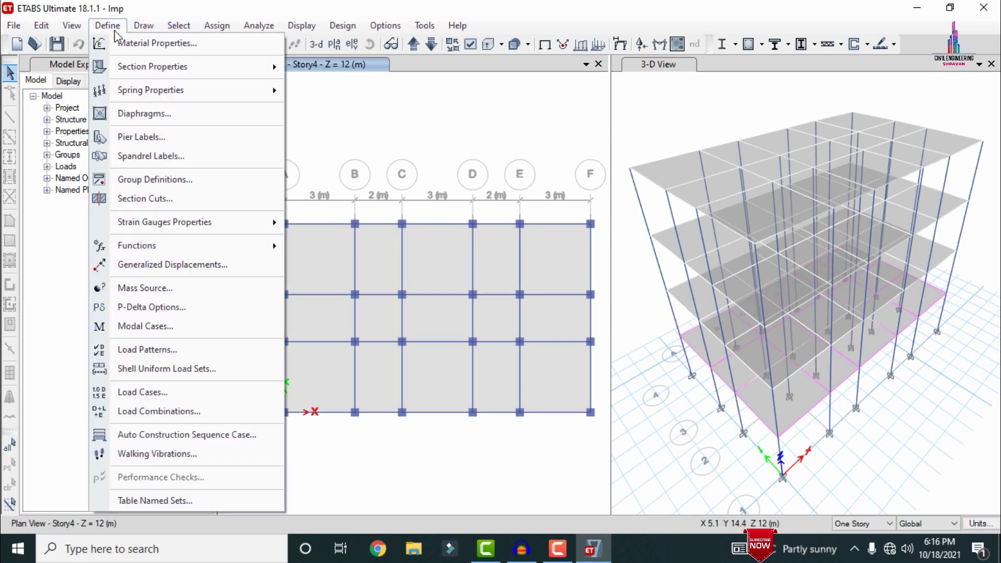
click(130, 43)
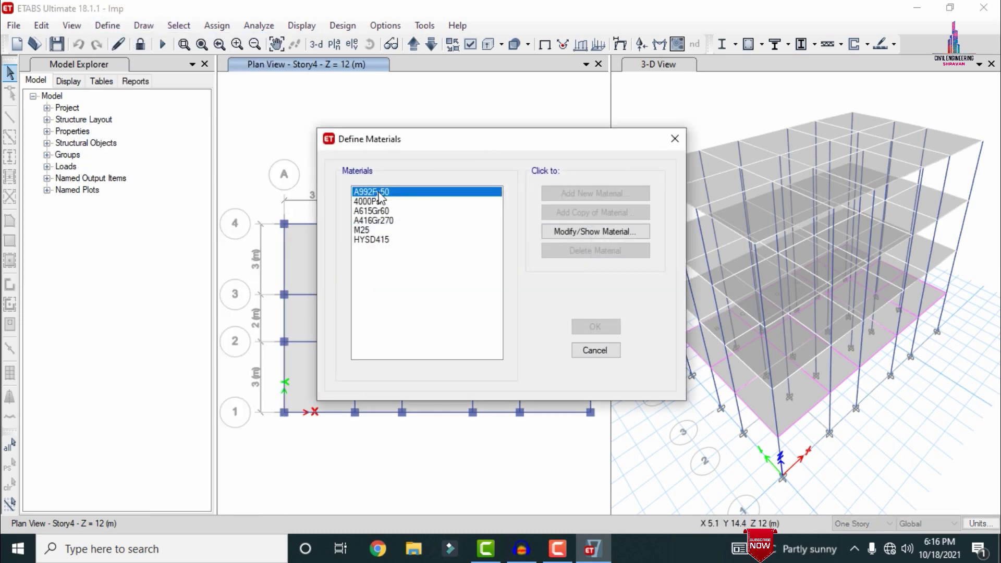
click(380, 231)
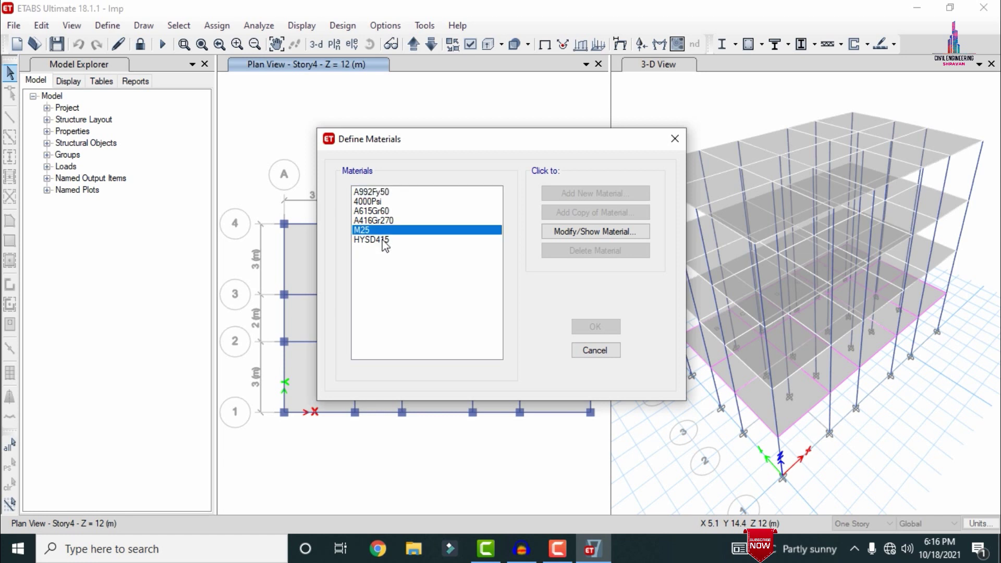
click(384, 240)
click(604, 353)
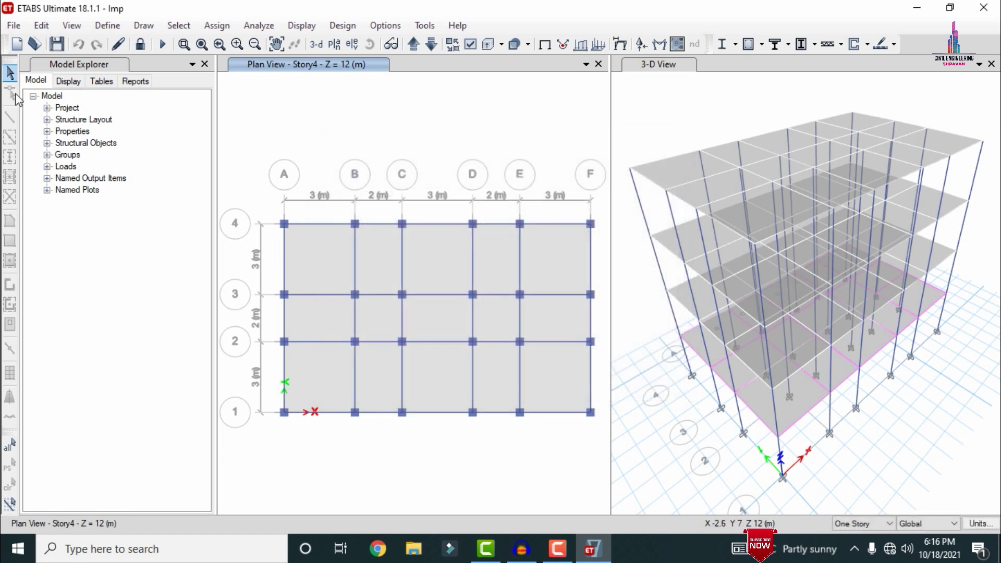
- Review the C0.35X0.35 frame section, then run the analysis and dismiss the no-load-cases warning
click(107, 25)
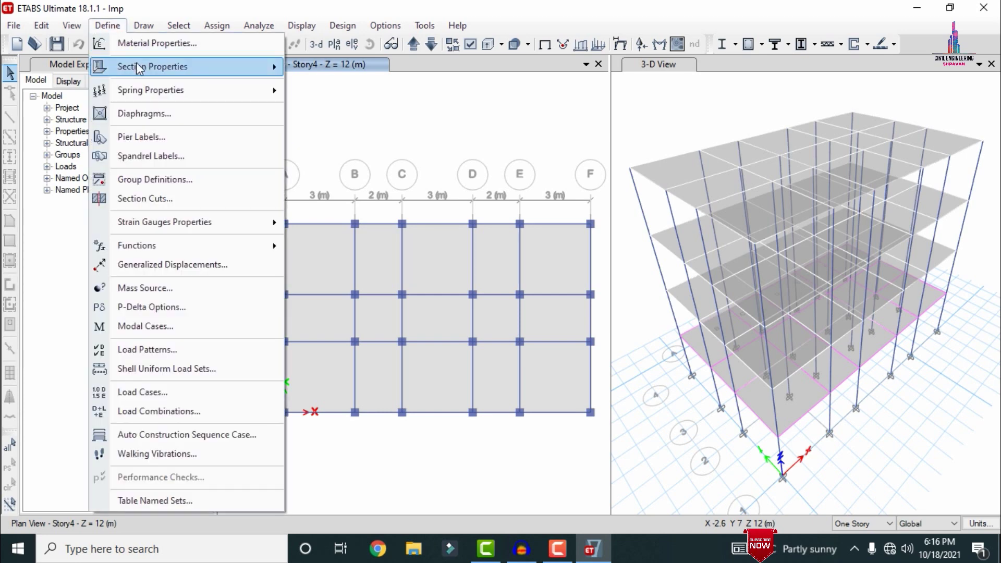
mouse_move(134, 66)
click(342, 71)
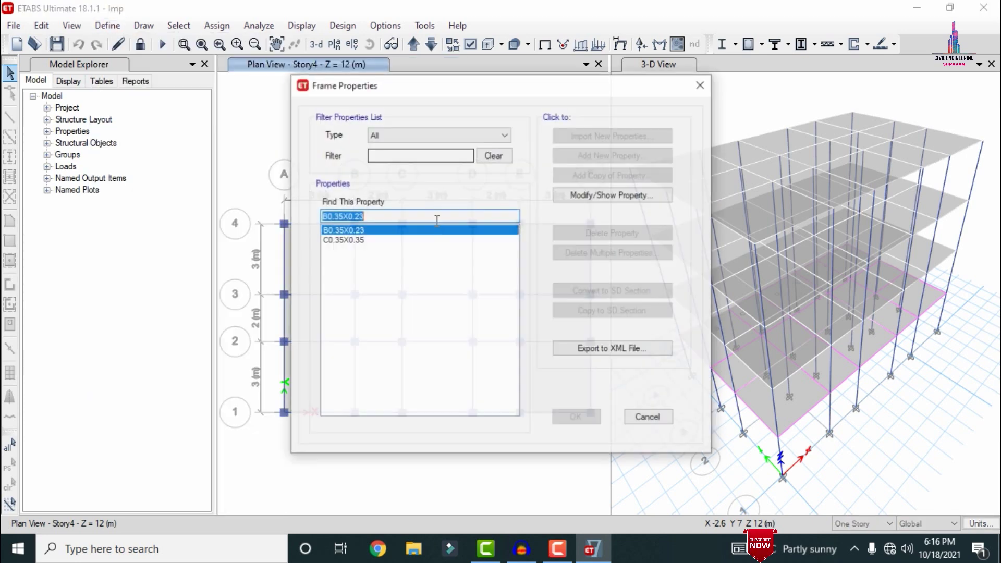
click(365, 240)
click(649, 419)
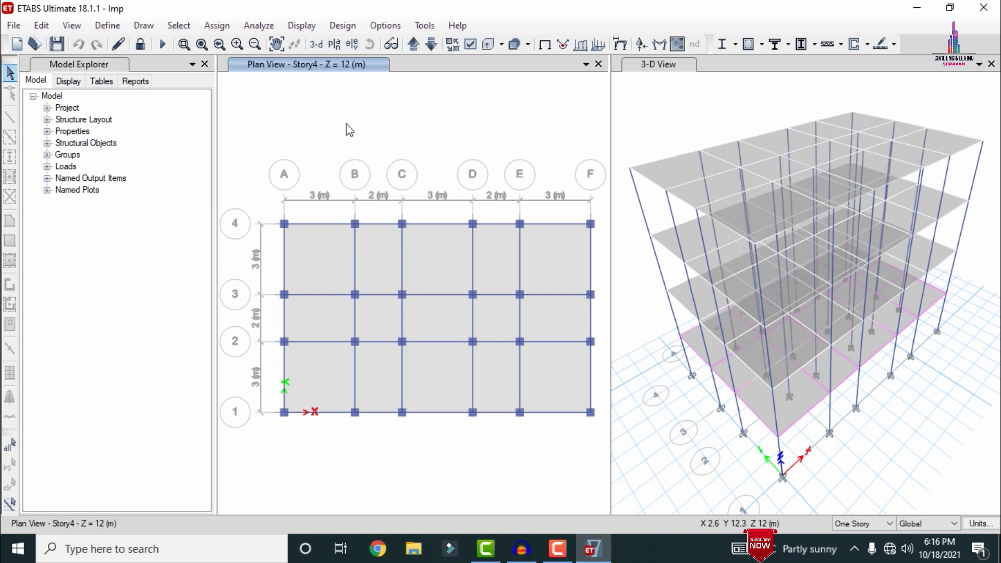
click(163, 45)
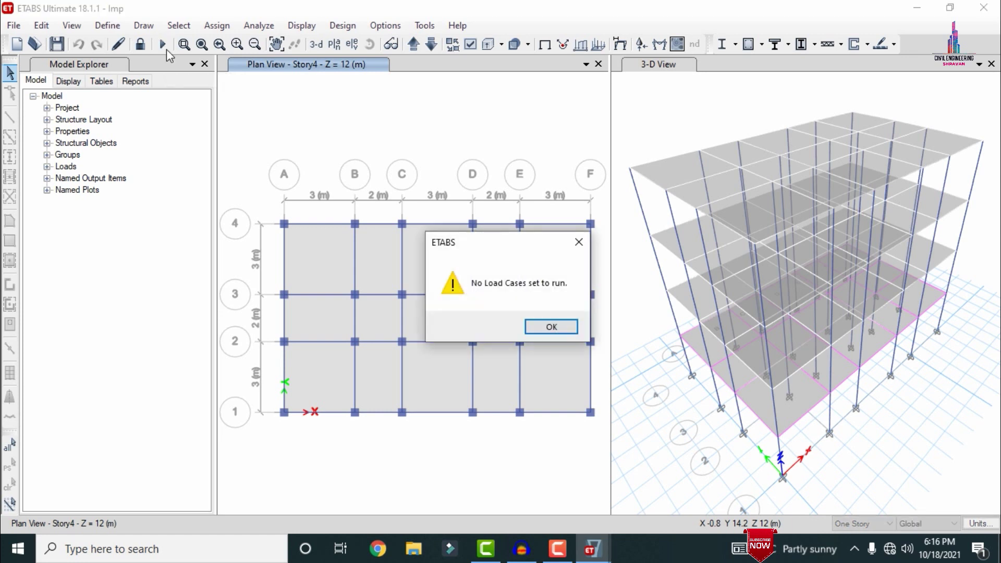
click(546, 327)
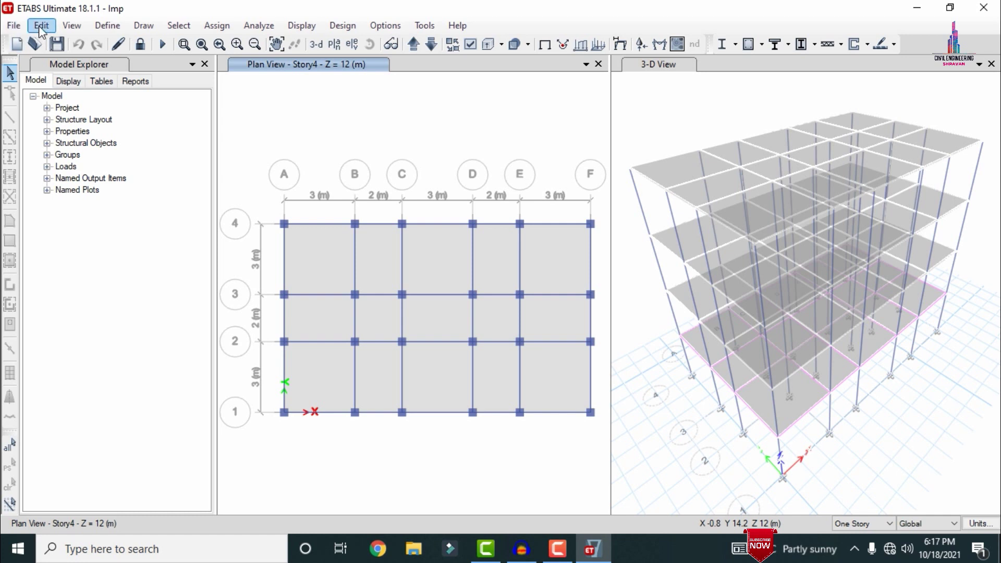
- Unlock the model and add Story4 design strips along the X grid lines on layer A
click(141, 45)
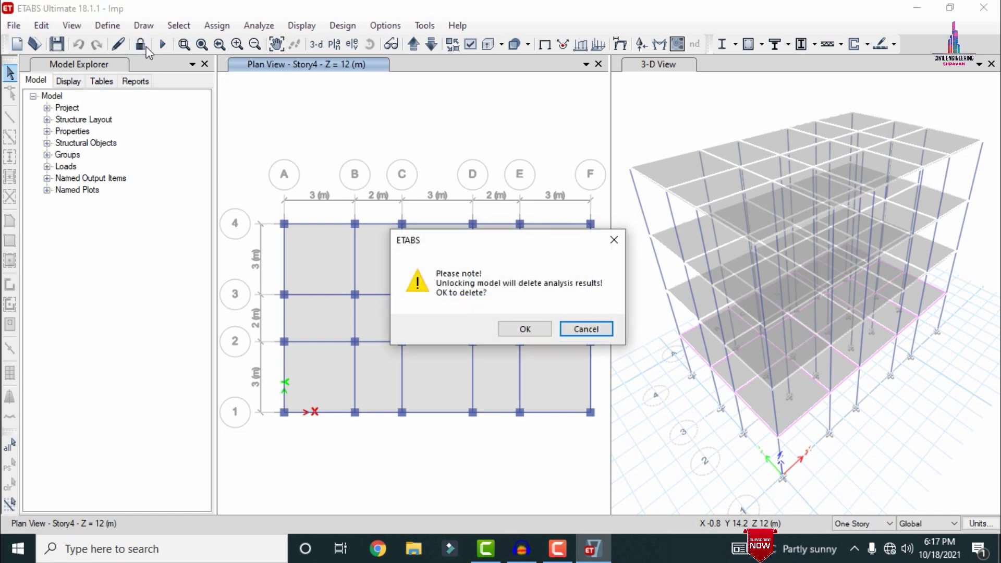
click(524, 329)
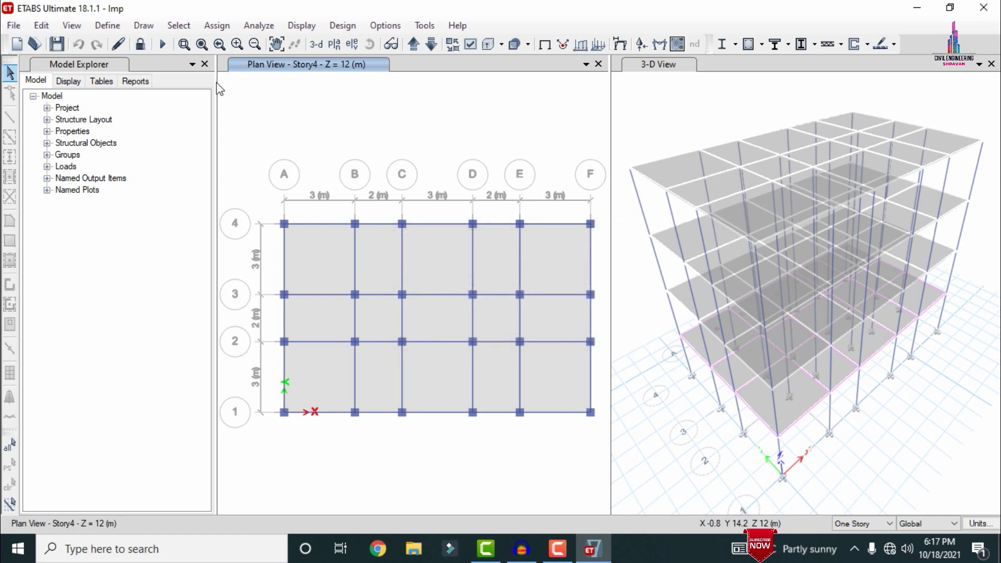
click(41, 26)
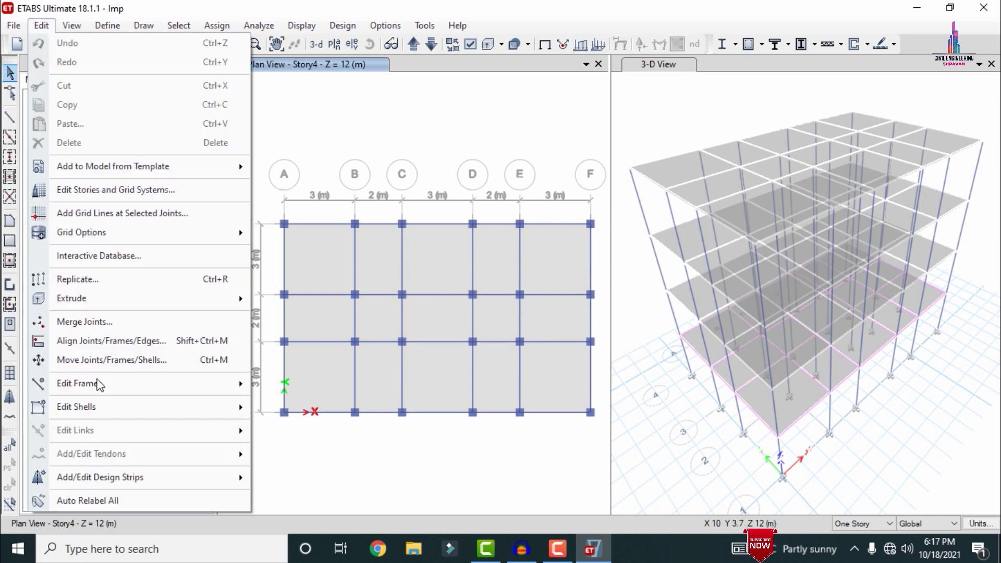
mouse_move(109, 476)
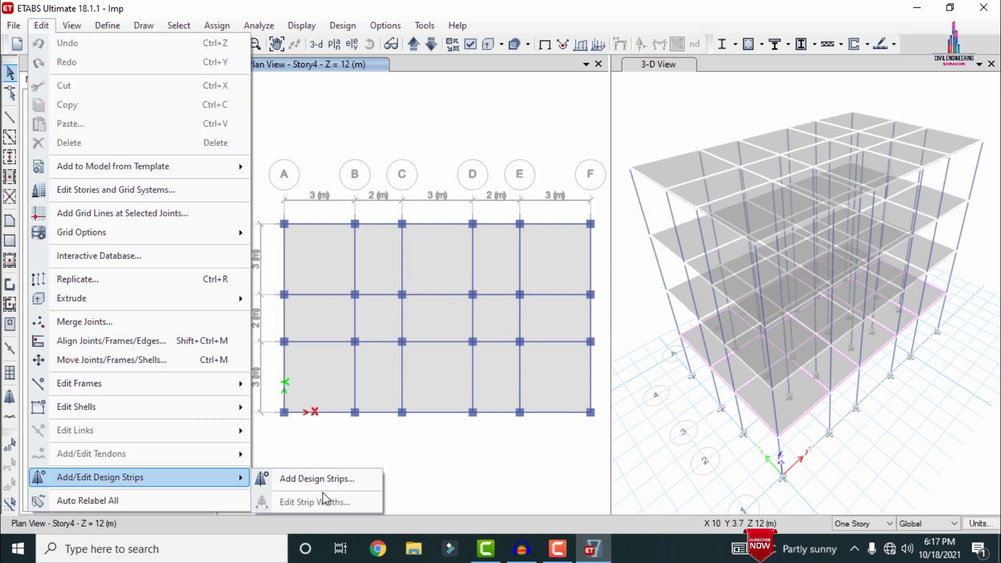
click(315, 480)
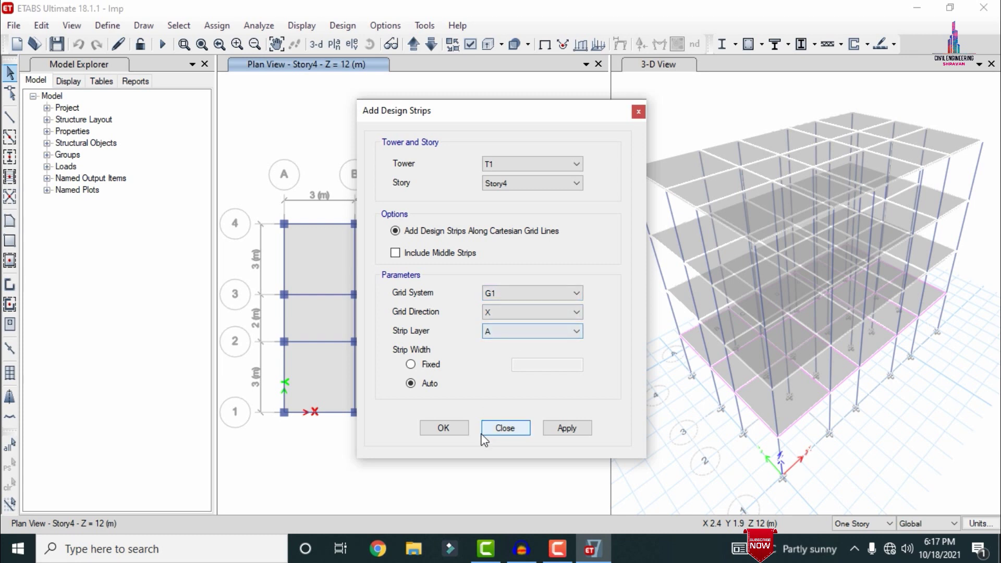
click(577, 430)
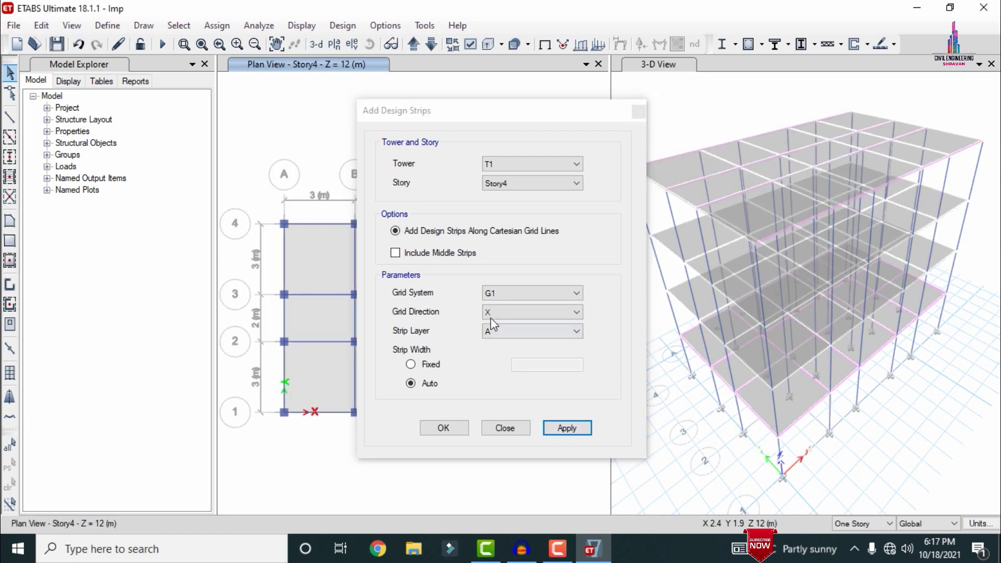
- Add Story4 design strips along the Y grid lines on layer B
click(523, 311)
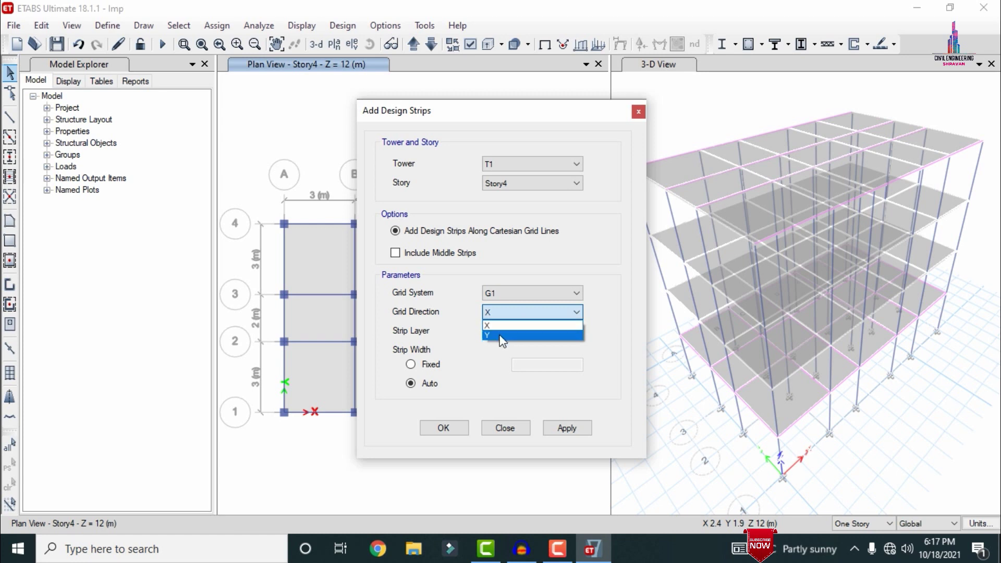
click(504, 335)
click(501, 332)
click(493, 347)
click(565, 428)
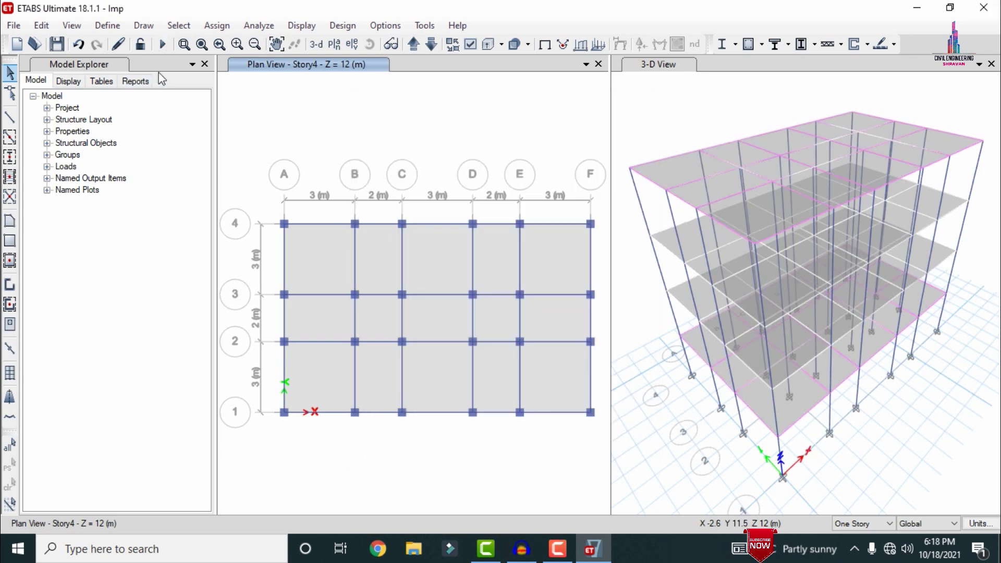
- Rerun the analysis, accept the IS 456:2000 frame design preferences, and start the concrete frame design
click(162, 44)
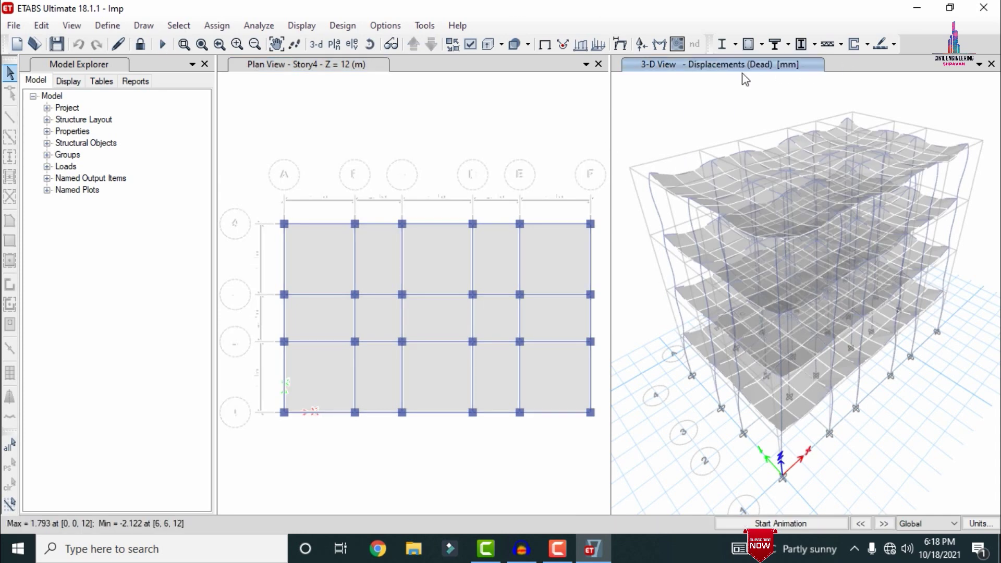
click(762, 44)
click(762, 46)
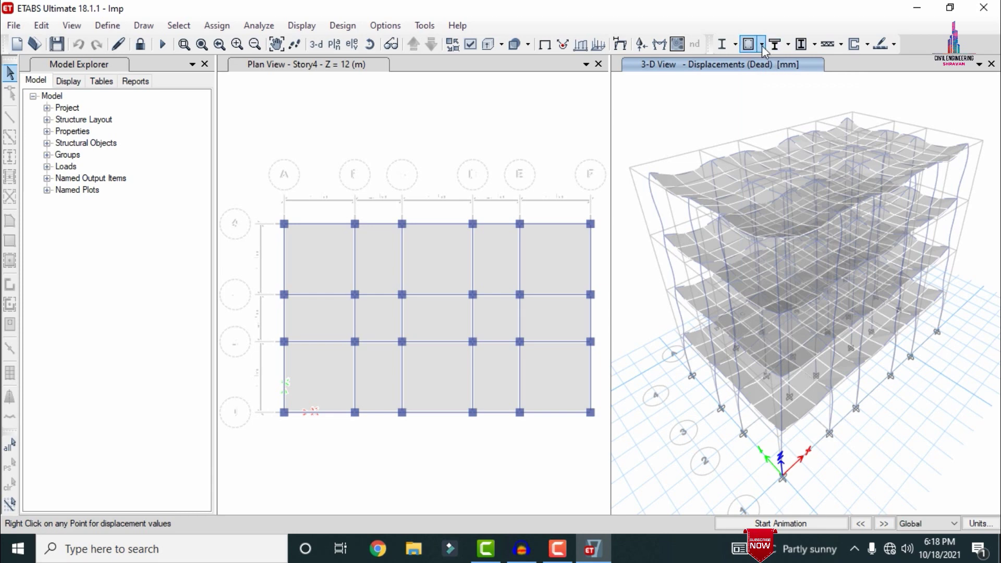
click(762, 45)
click(816, 62)
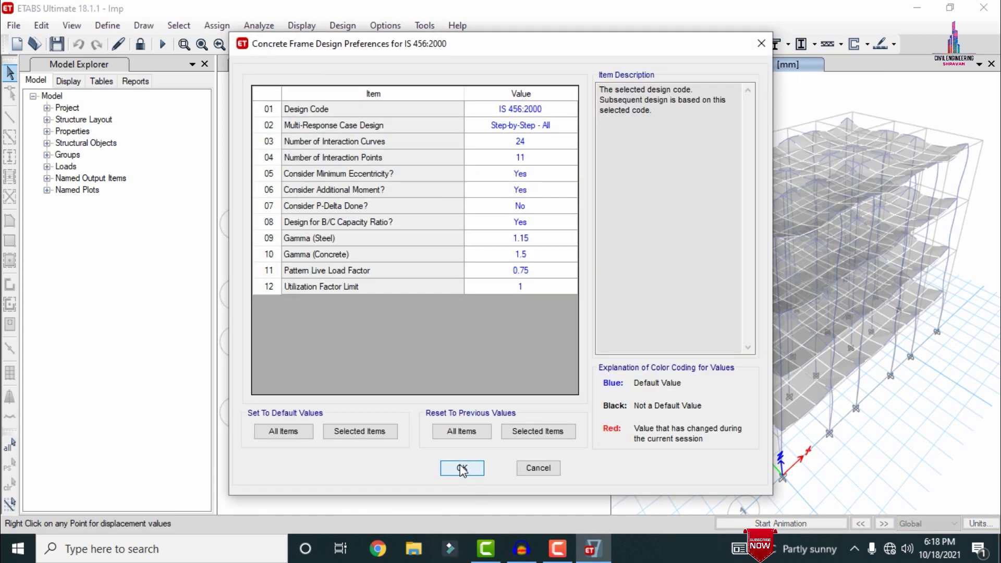
click(761, 43)
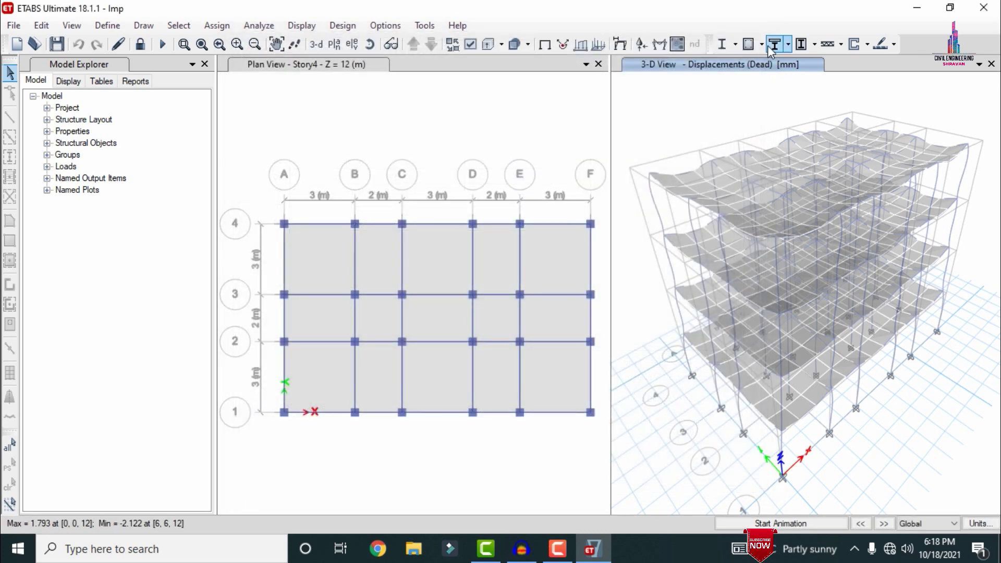
click(761, 45)
click(780, 148)
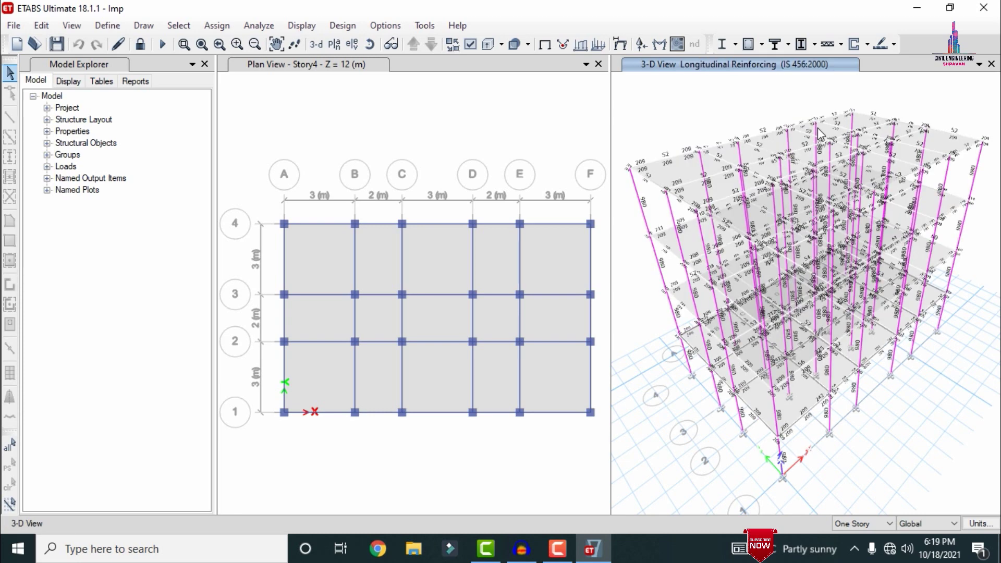
- Run the slab strip design for layer A reinforcement, then close ETABS
click(896, 45)
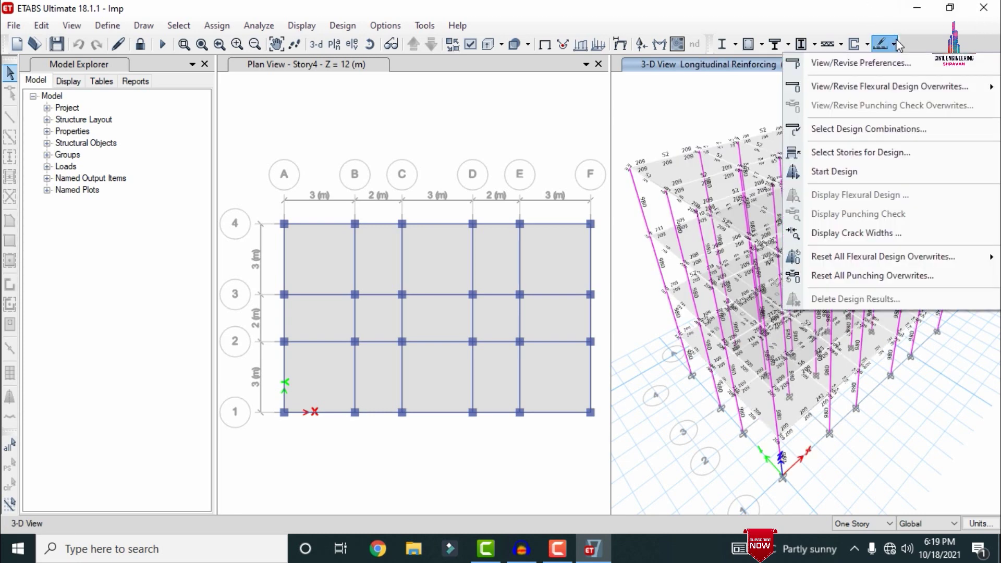
click(849, 171)
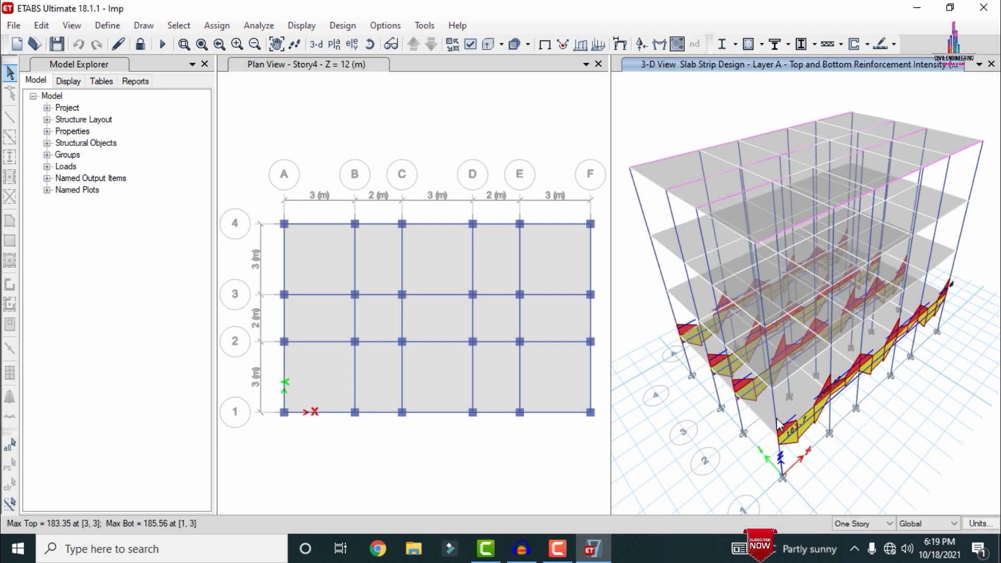
click(985, 8)
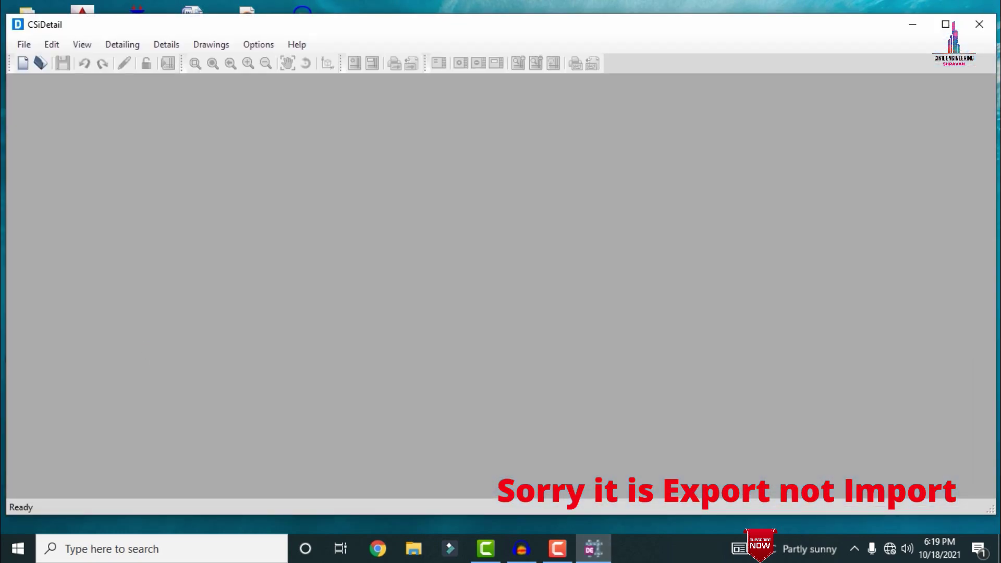
- Maximize CSiDetail and start a New Detailing from Desktop\ASDFGH\Imp.EDB
click(945, 24)
click(16, 25)
click(44, 43)
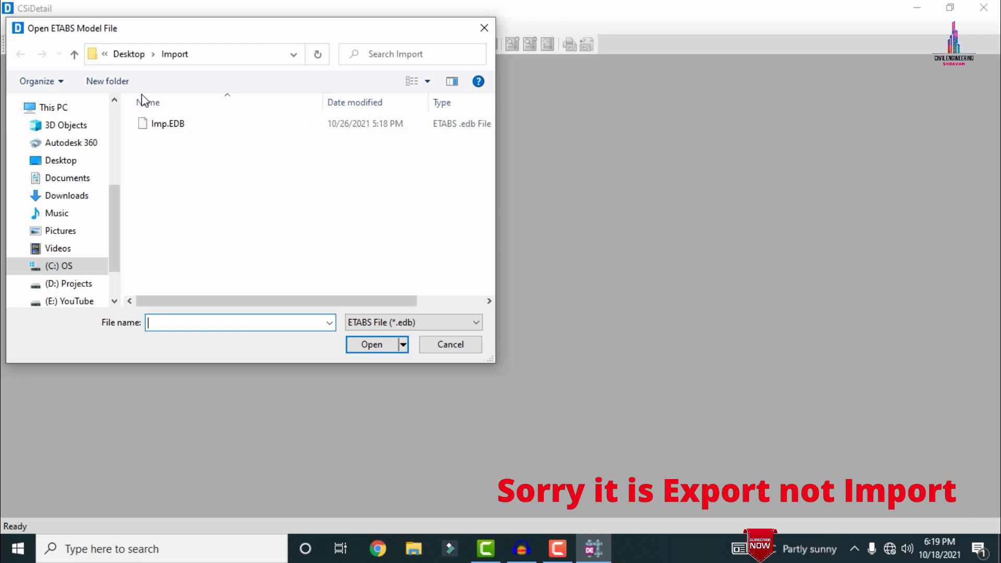
click(129, 54)
double_click(167, 153)
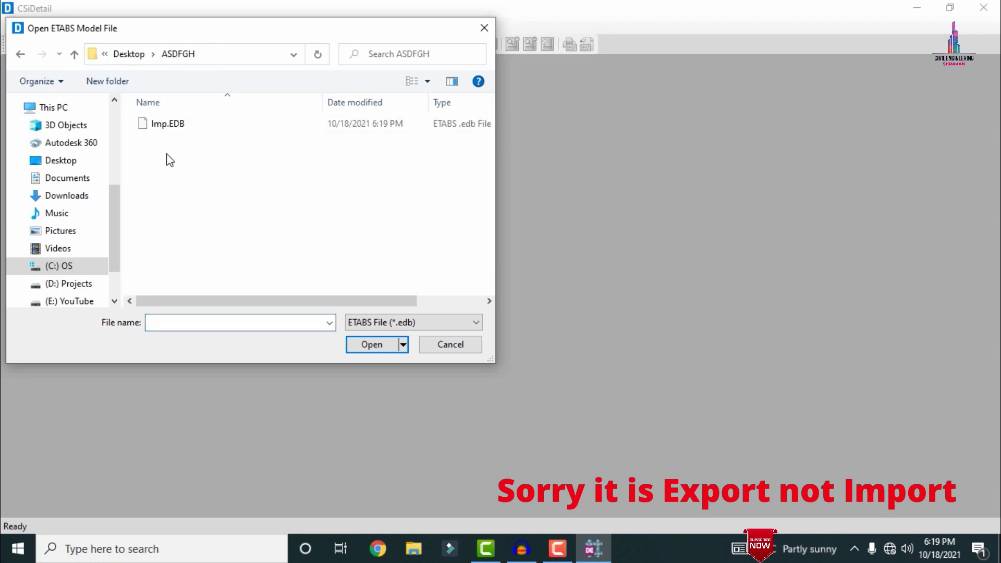
double_click(167, 126)
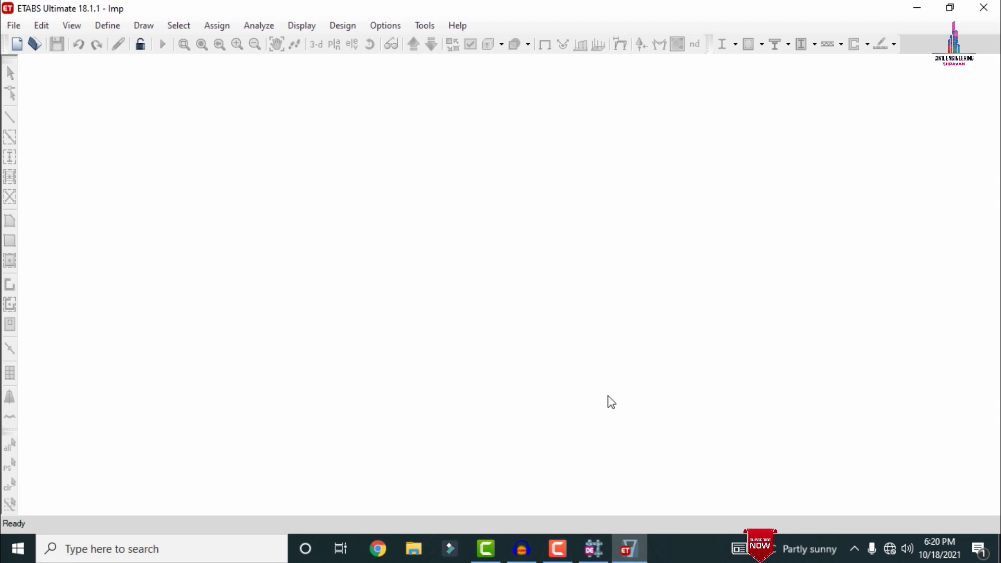
- Switch back to CSiDetail to see the extracted Imp.EDB detailing data
click(593, 548)
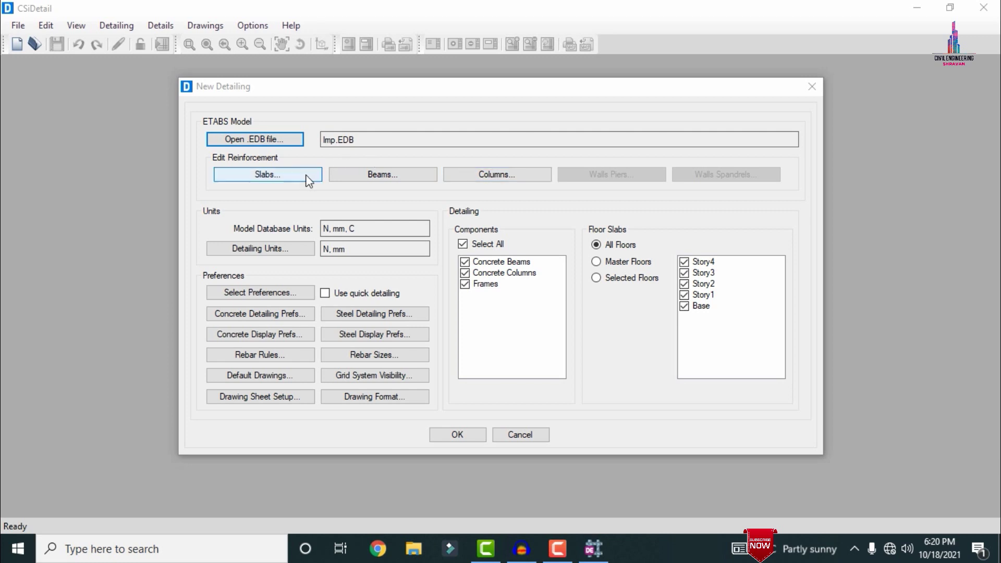
- Set the detailing force units to Kilonewton
click(237, 249)
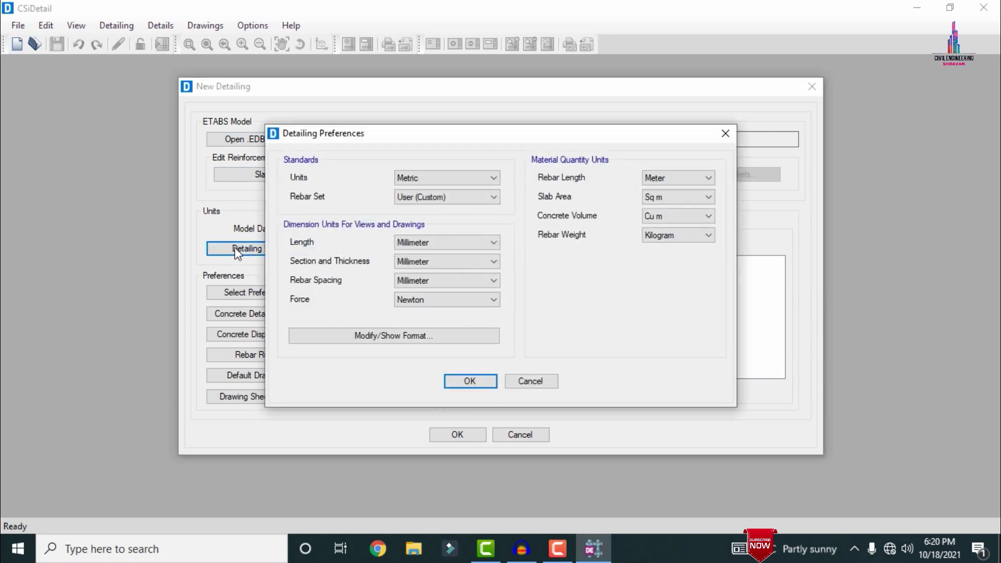
click(448, 300)
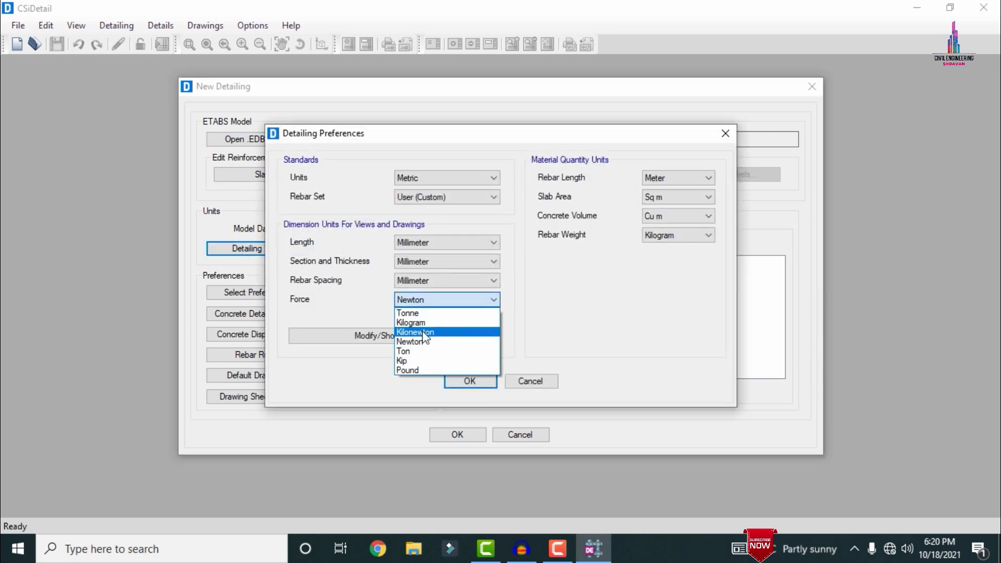
click(438, 314)
click(471, 381)
- Choose IS 456:2000 as the standard detailing preferences
click(253, 294)
click(404, 278)
click(555, 285)
click(552, 300)
click(457, 319)
- Change the beam, column and wall label prefixes from CB, CC, CW to B, C, W
click(234, 315)
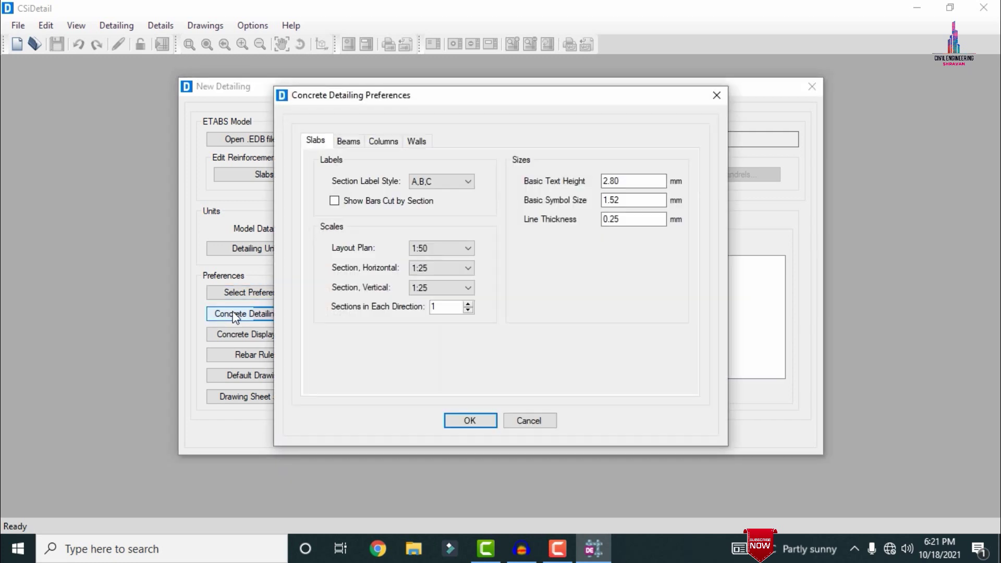
click(347, 141)
drag(438, 182, 332, 180)
text(B)
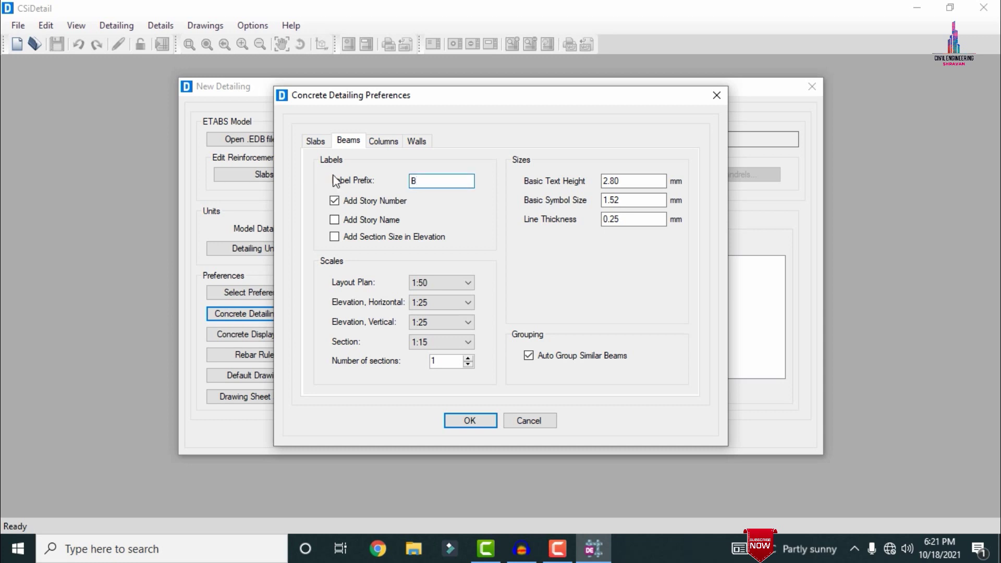
click(383, 141)
drag(440, 183, 371, 195)
text(C)
click(417, 139)
drag(425, 180, 292, 179)
text(W)
click(471, 420)
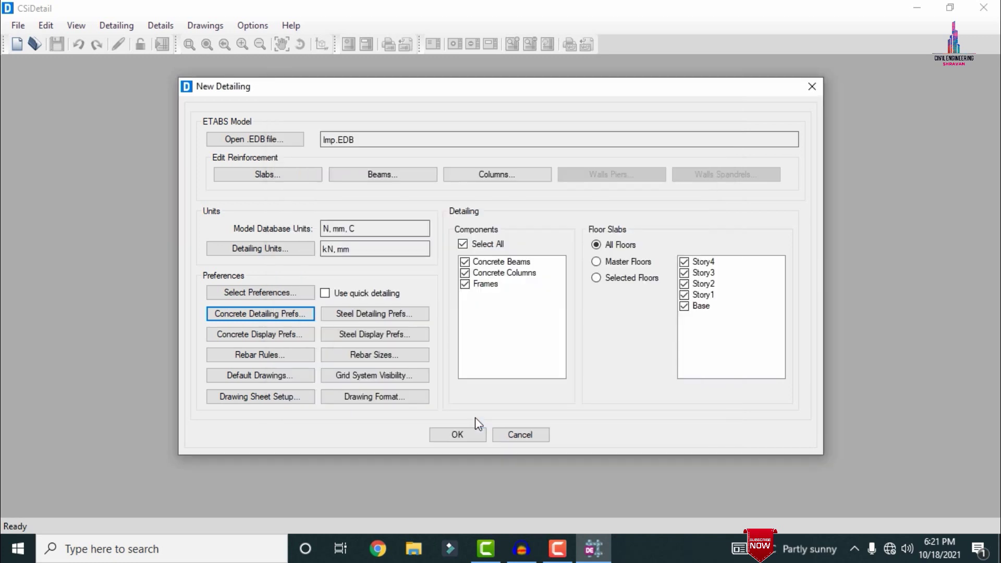
- Accept the display preferences, review beam and column rebar rules, and run the detailing
click(219, 338)
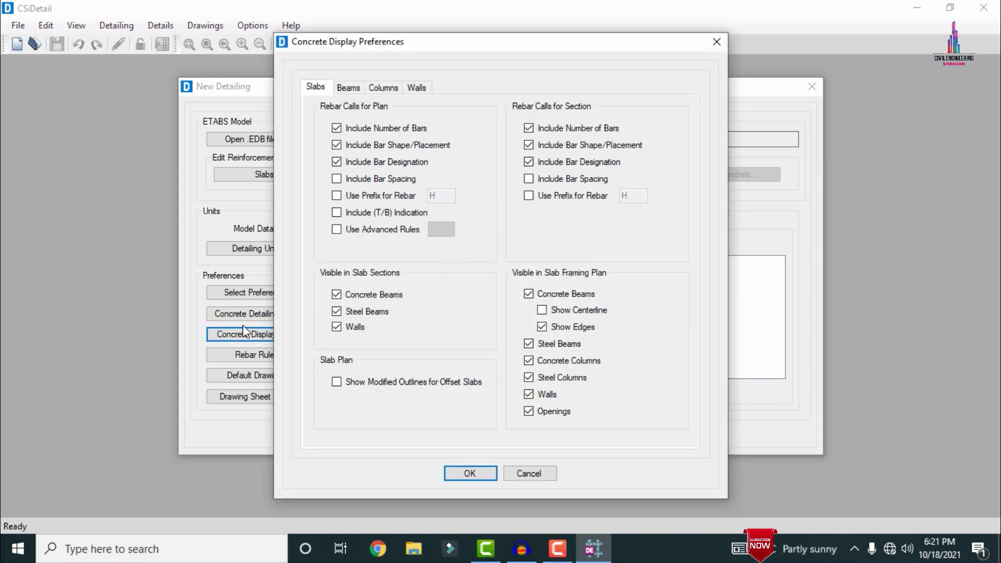
click(471, 473)
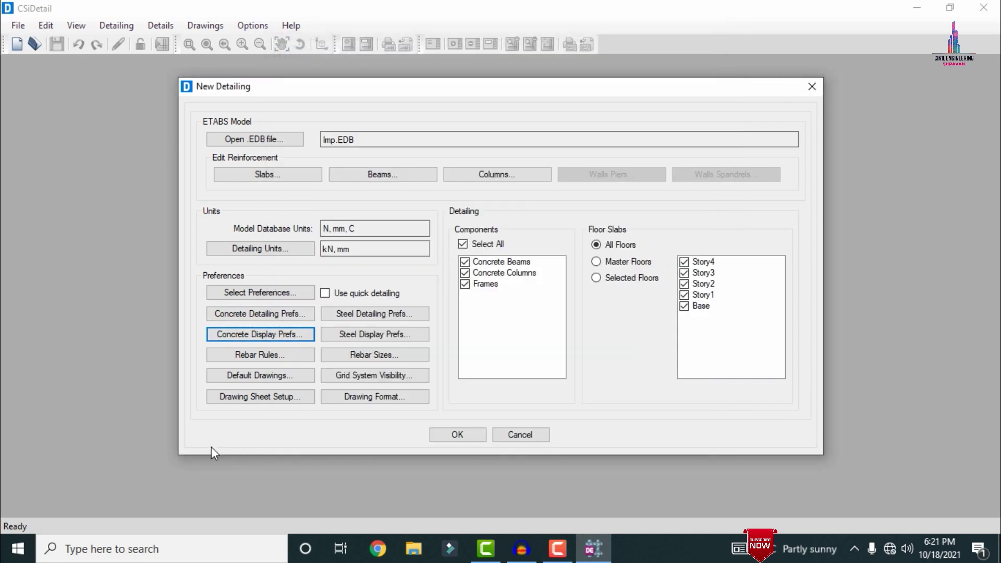
click(247, 356)
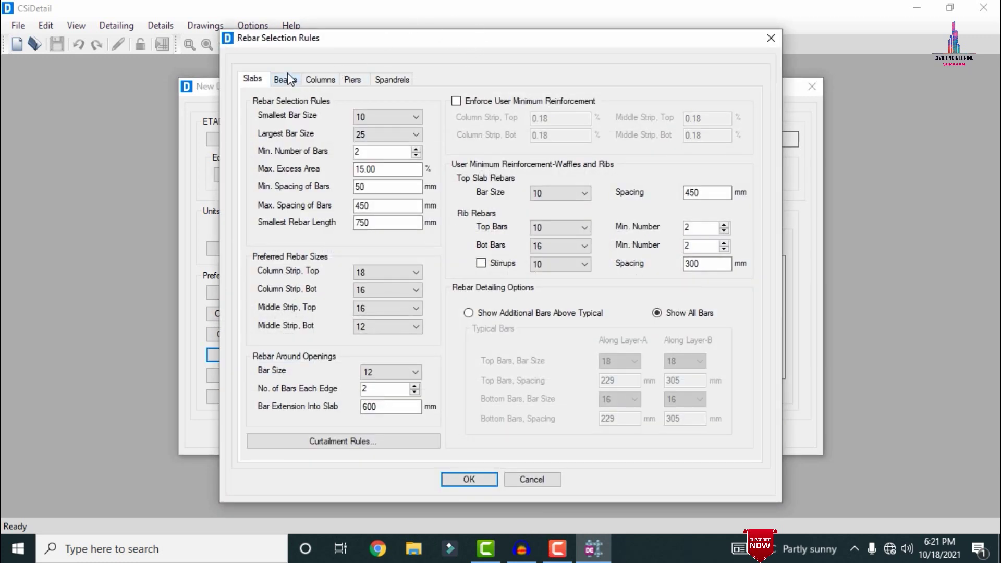
click(286, 80)
click(327, 80)
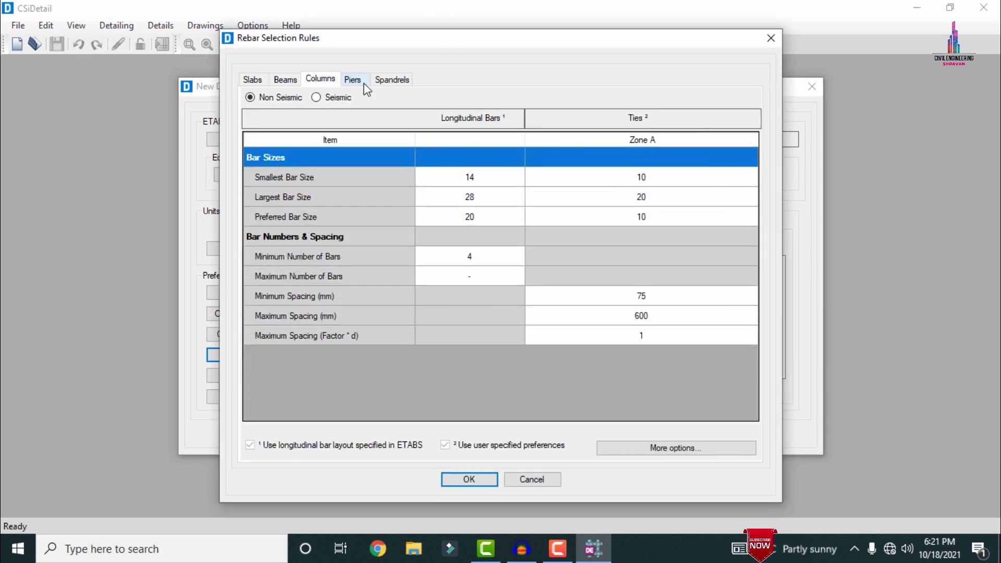
click(490, 478)
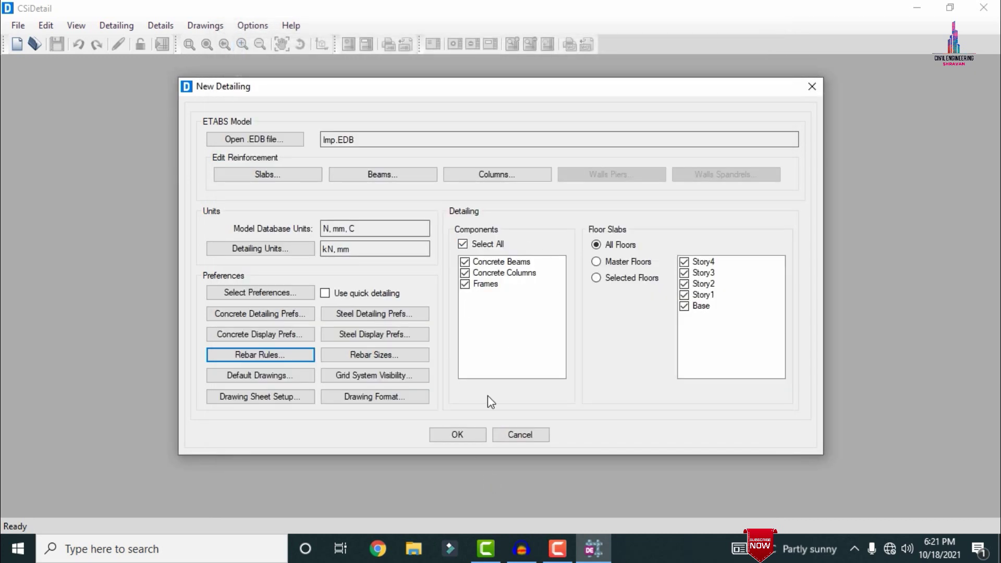
click(453, 434)
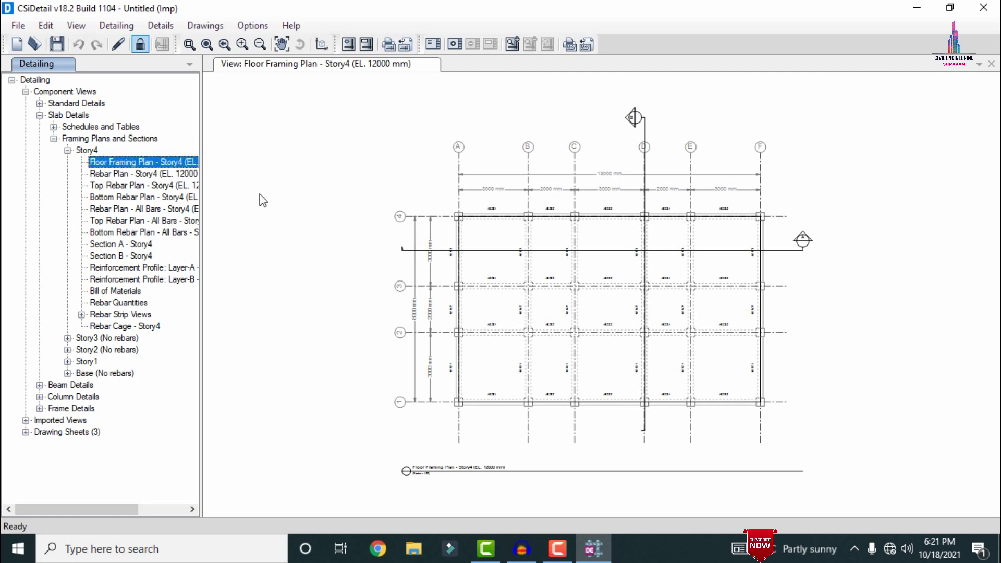
- View the Story4 rebar plan, then Story1's floor framing, rebar, top, bottom and all-bars plans
click(144, 176)
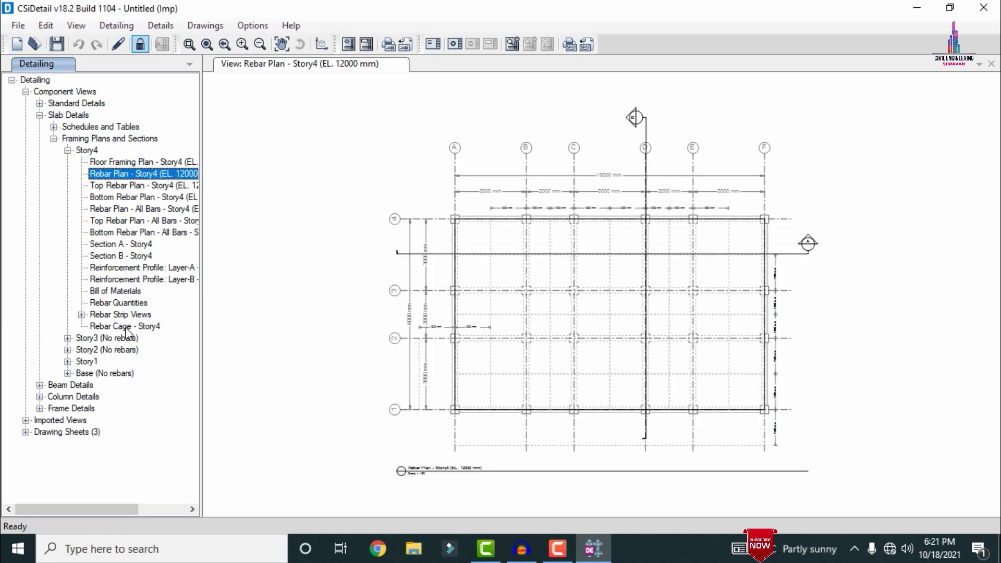
click(68, 362)
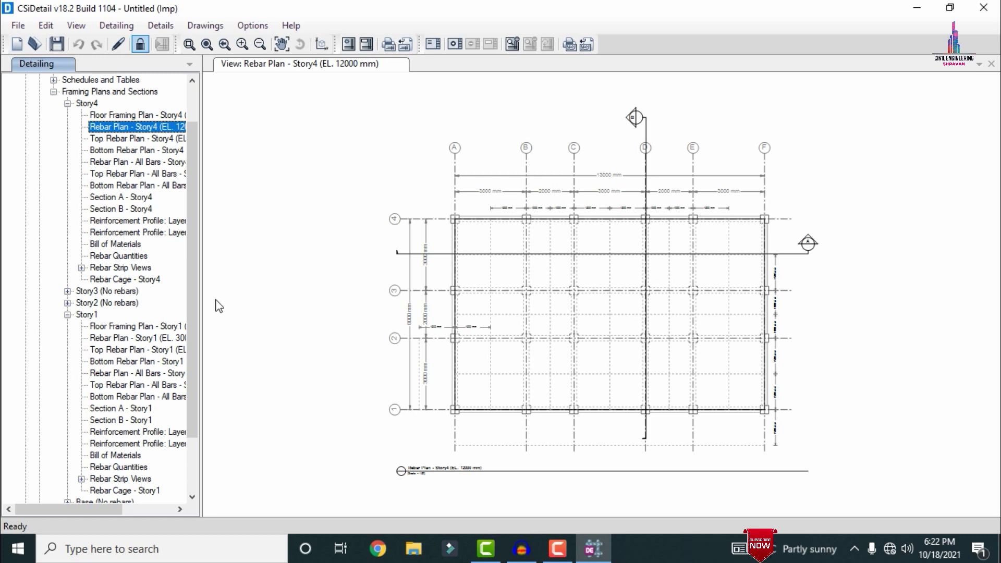
drag(190, 315, 194, 426)
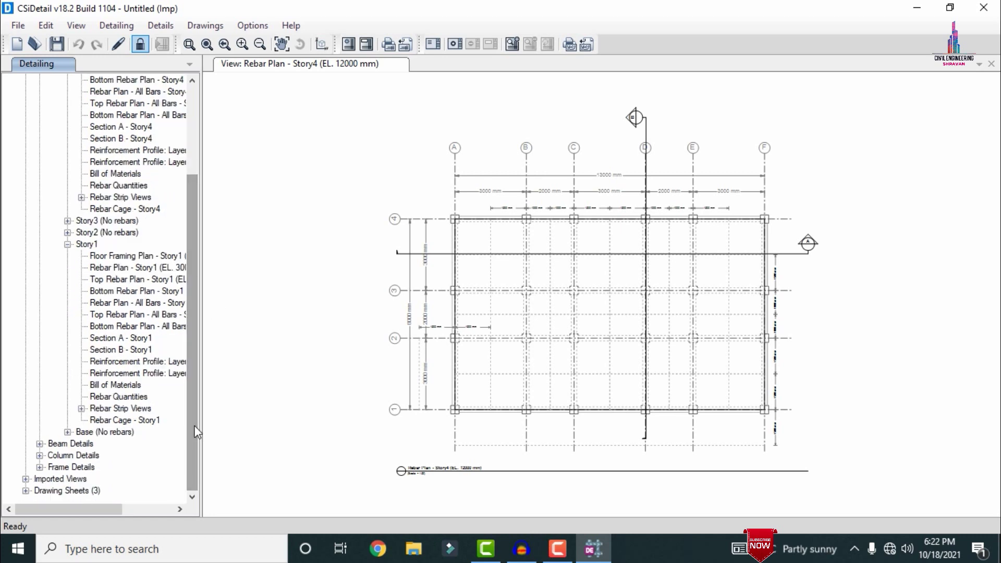
click(120, 255)
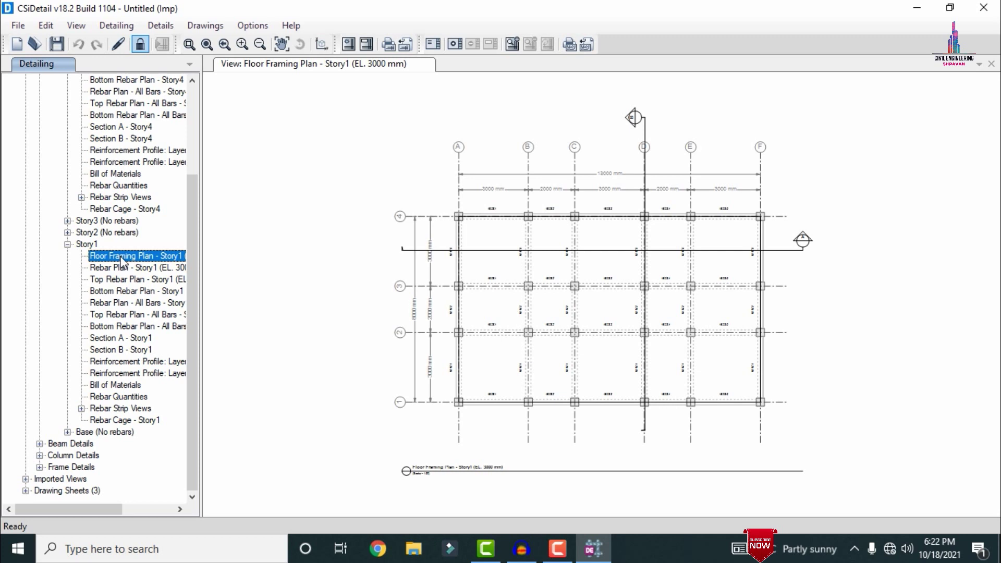
click(123, 268)
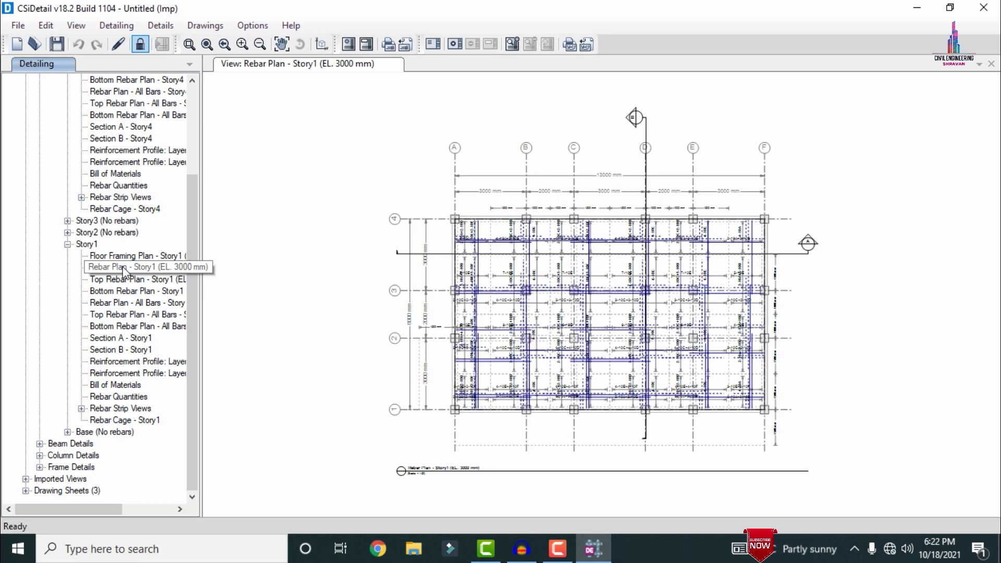
click(124, 280)
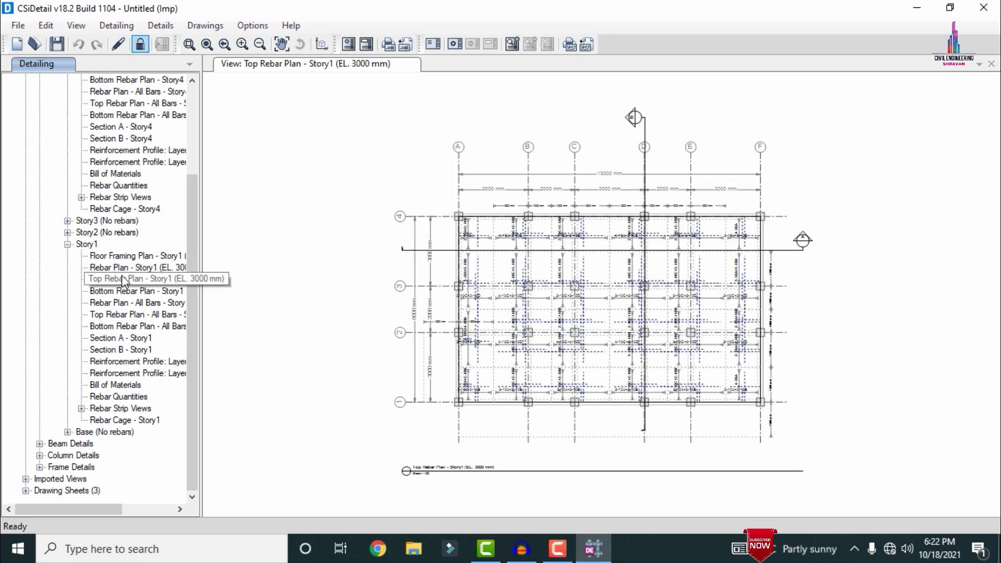
click(124, 292)
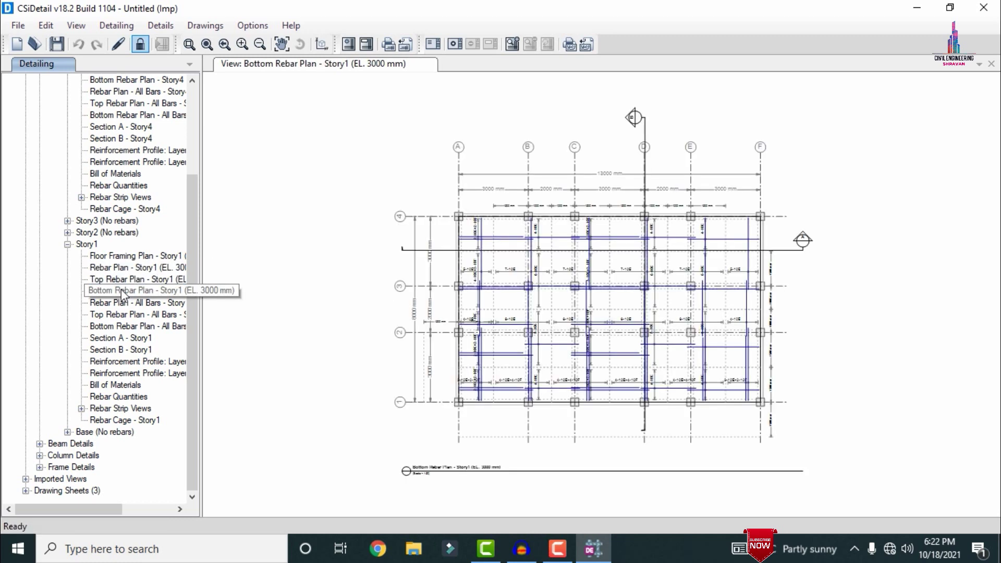
click(123, 302)
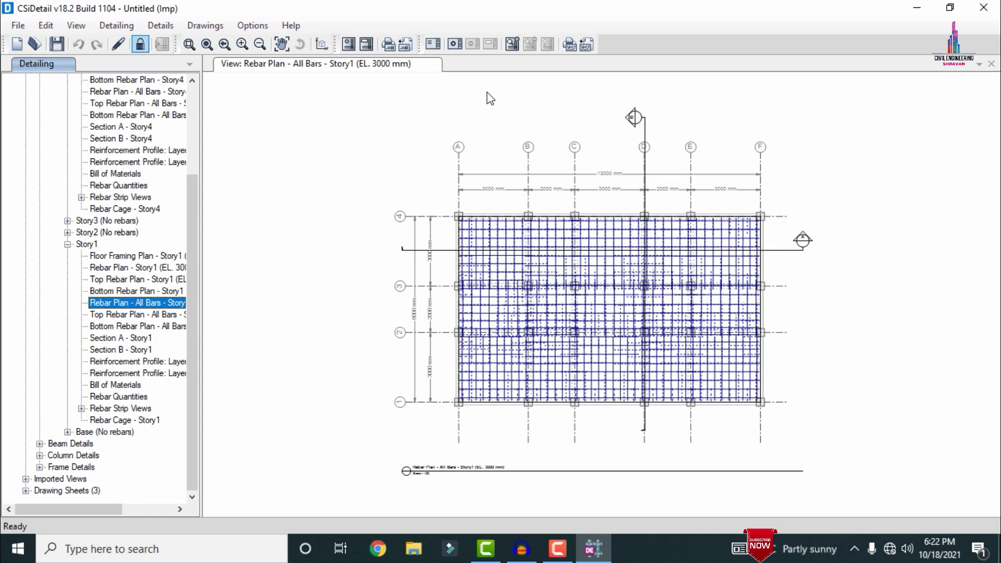
- Export the Story1 all-bars rebar plan in DXF format to Desktop\ASDFGH, then expand Beam Details
click(406, 45)
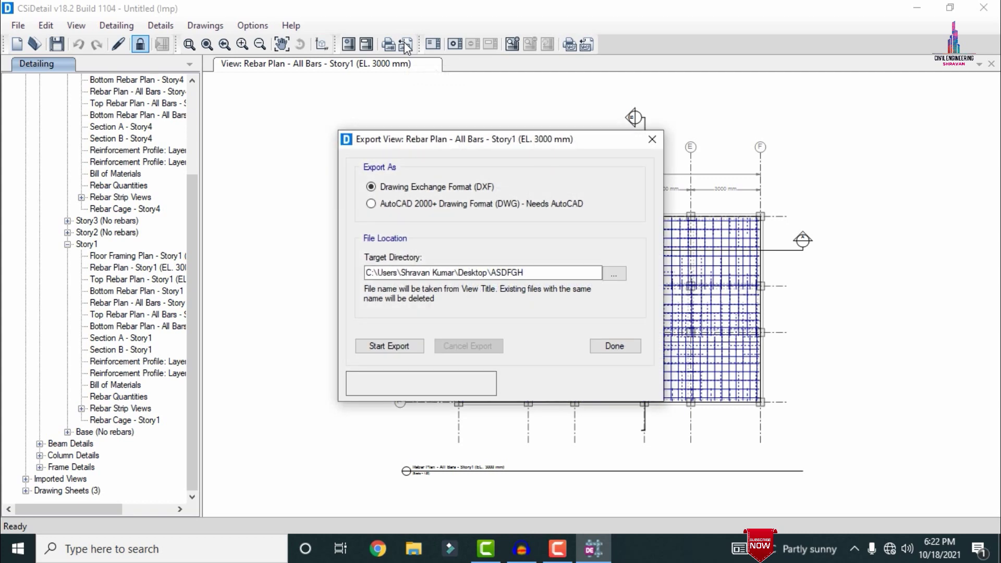
click(408, 210)
click(410, 191)
click(381, 346)
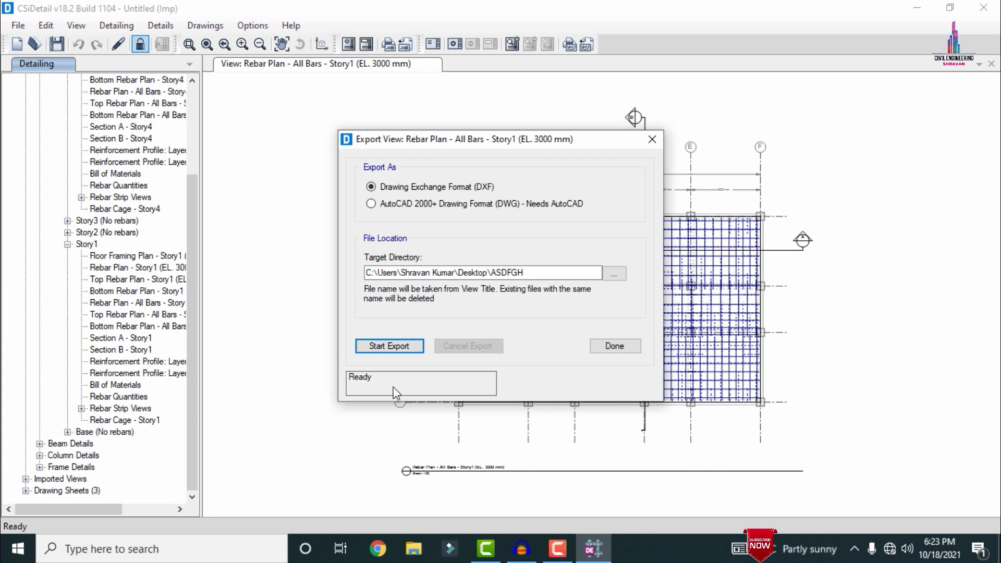
click(625, 347)
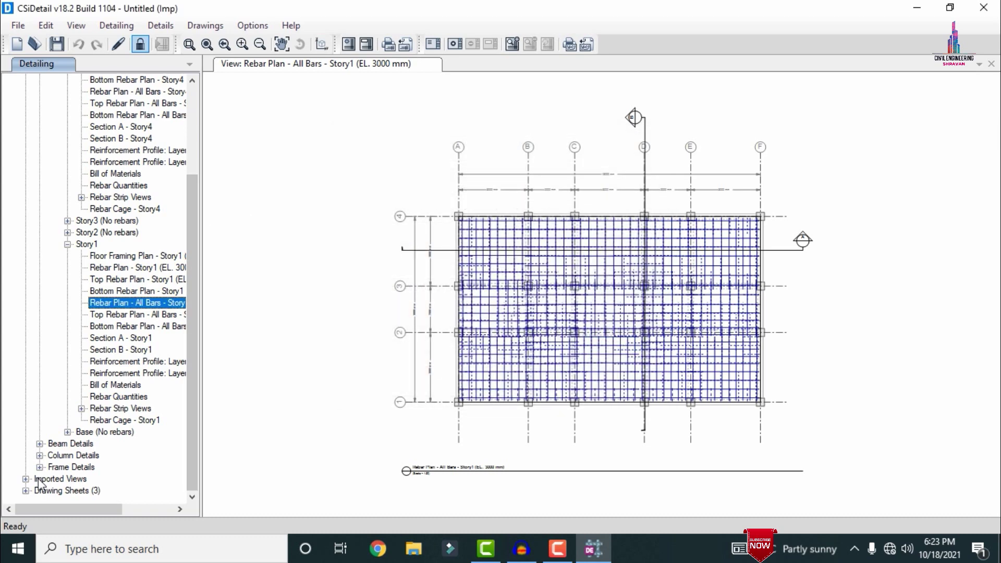
click(39, 444)
- Export the Concrete Beam Layout - Story4 view as a DXF into the ASDFGH folder
click(53, 455)
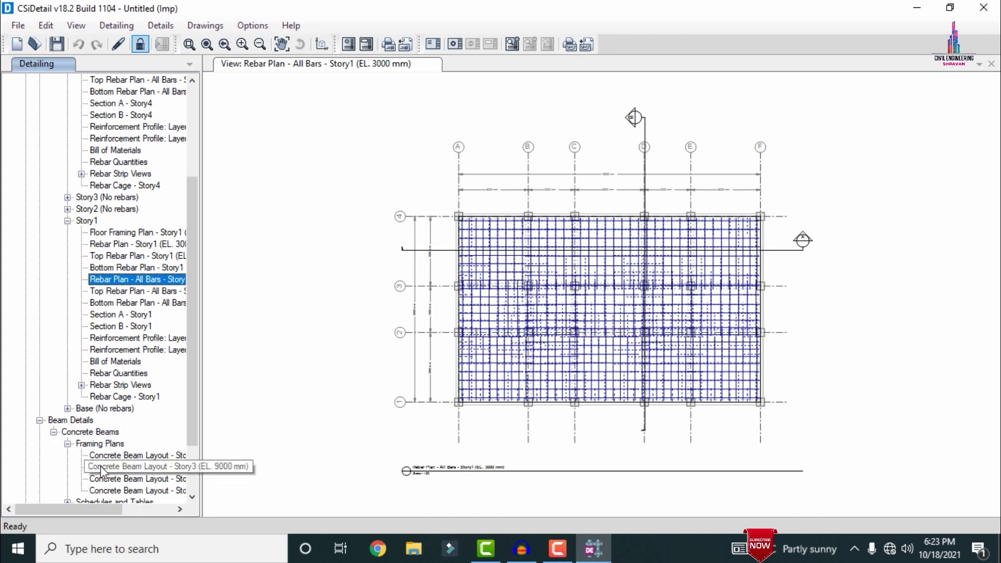
click(126, 454)
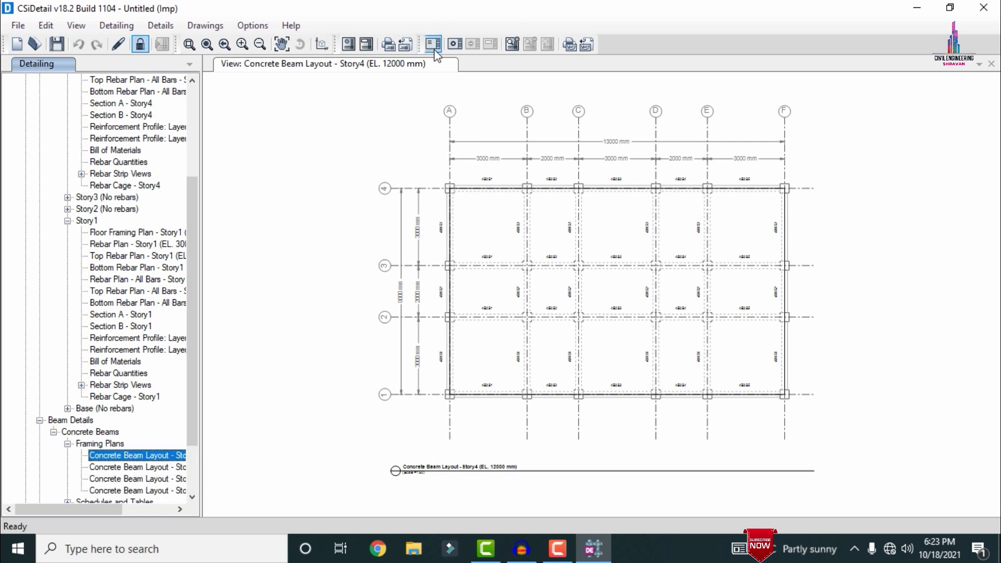
click(406, 44)
click(527, 272)
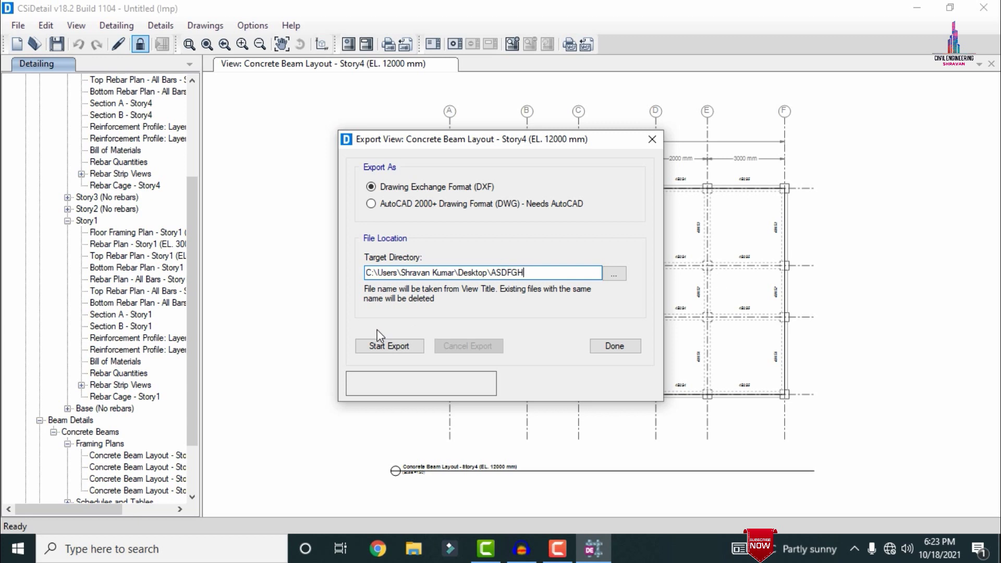
click(376, 343)
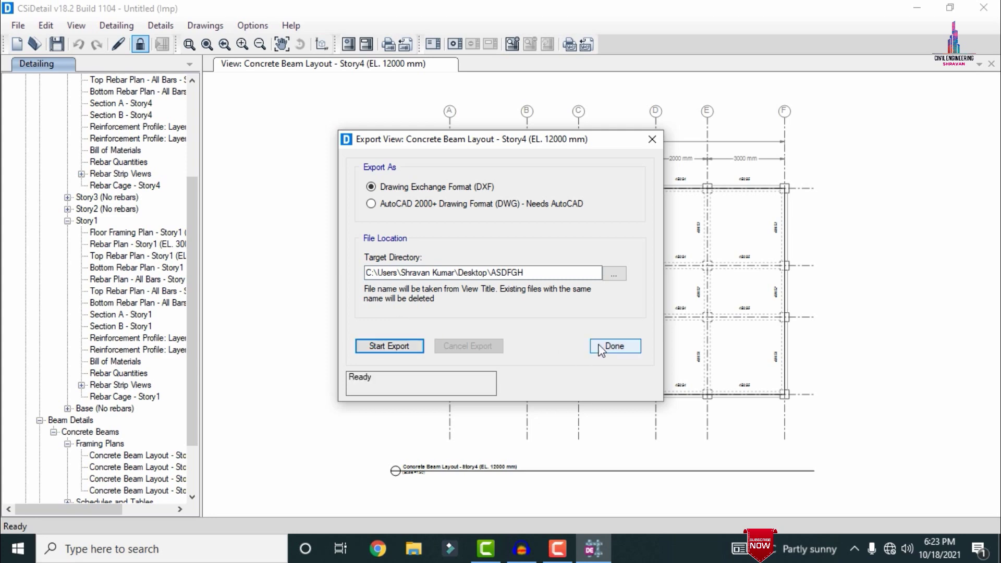
click(613, 346)
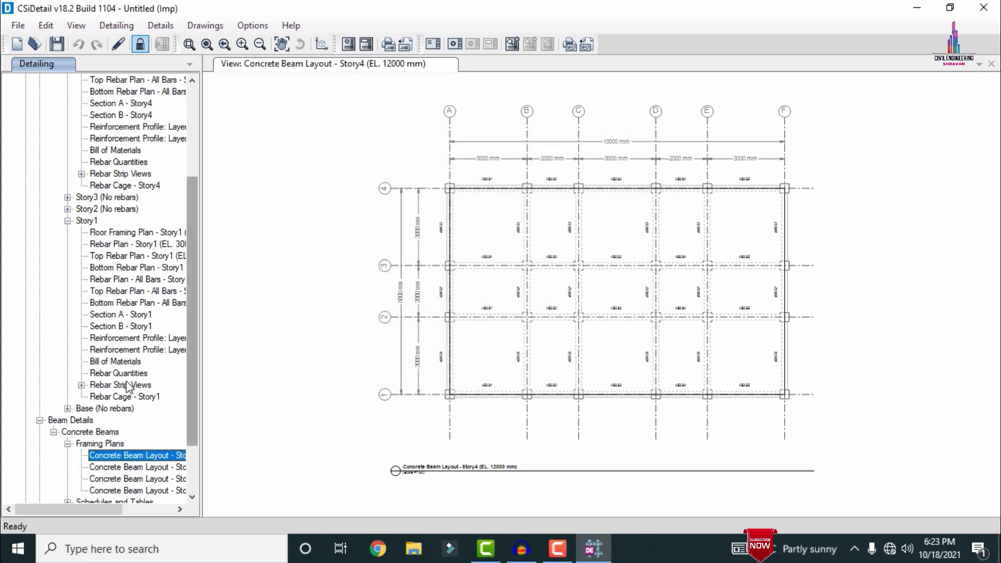
- Export the Concrete Column Layout - Base view as a DXF, then minimize CSiDetail
drag(193, 396, 192, 486)
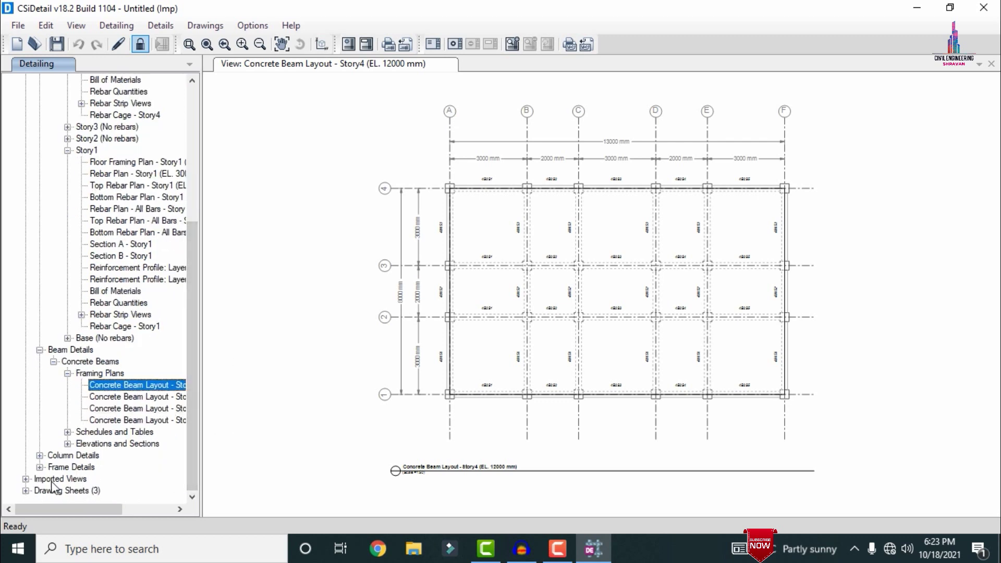
click(39, 456)
click(53, 467)
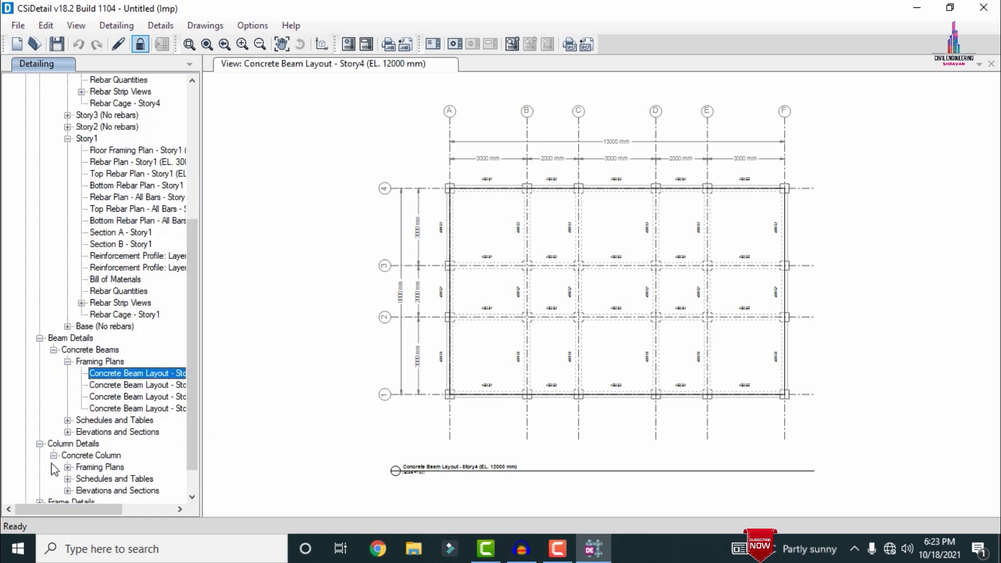
click(68, 468)
click(102, 479)
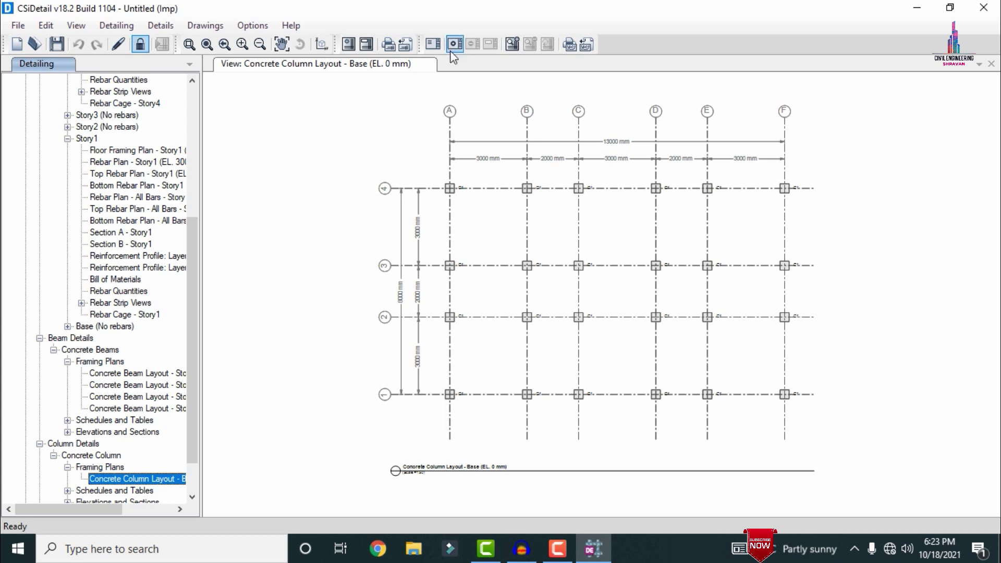
click(405, 44)
click(384, 345)
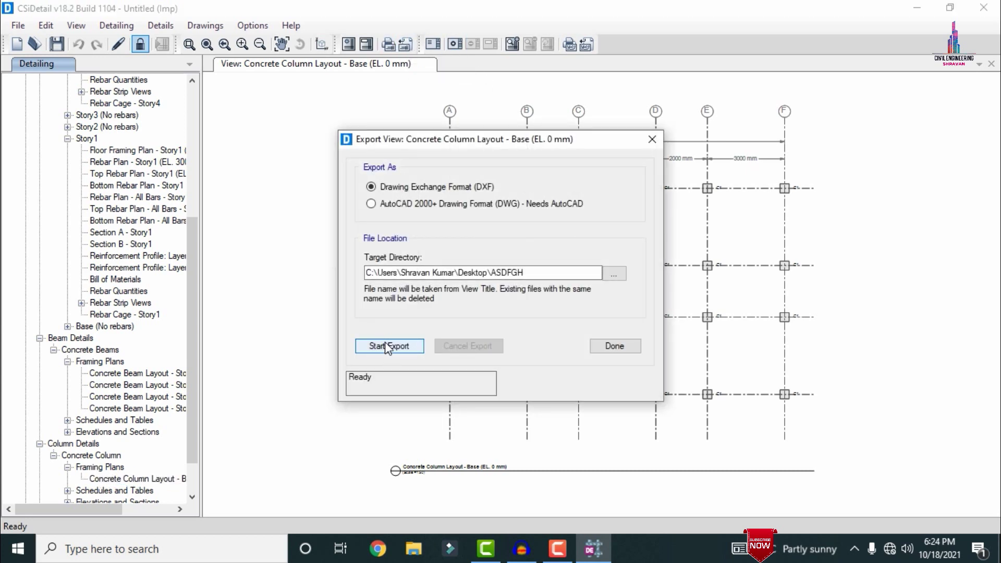
click(598, 350)
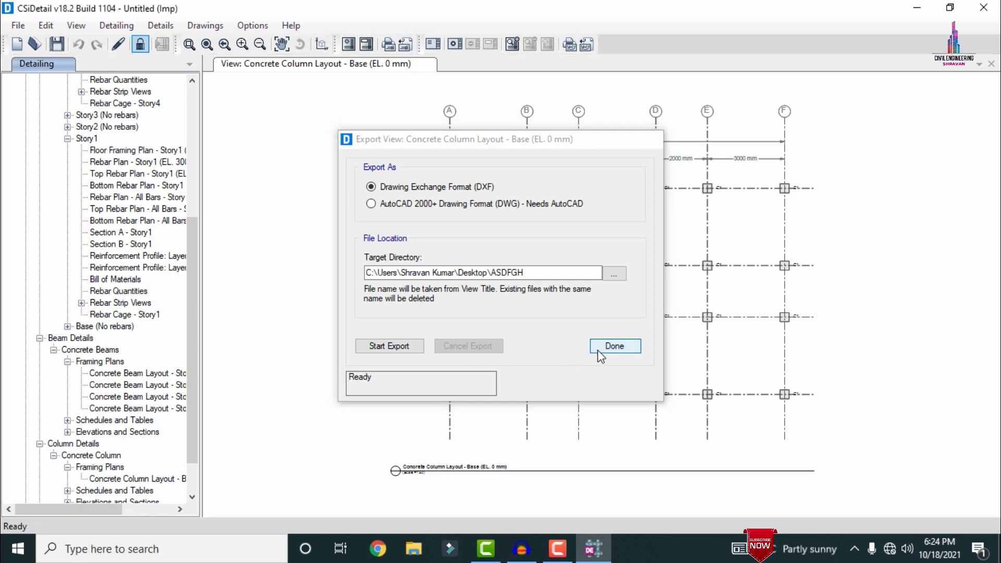
click(917, 8)
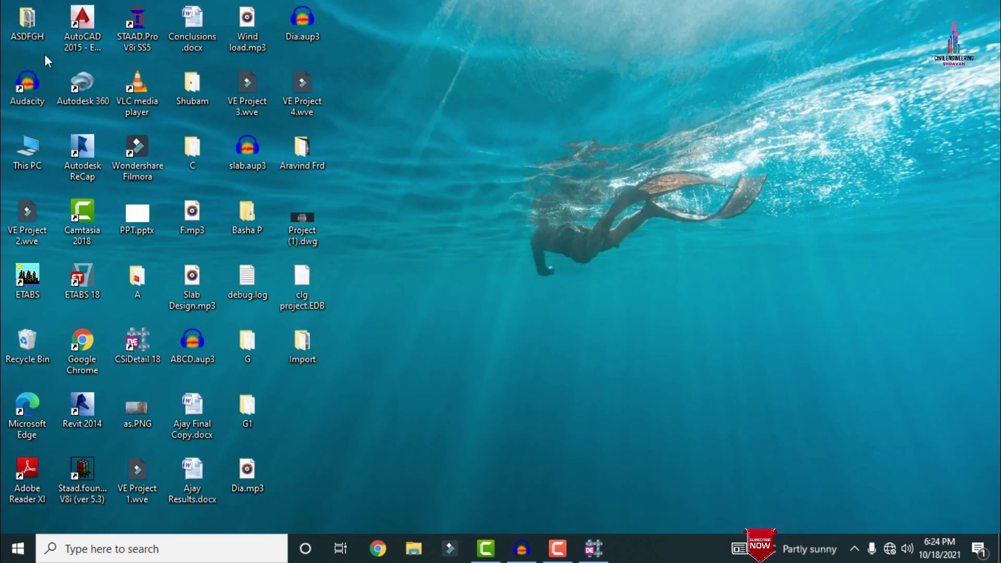
- In the ASDFGH folder, open the Rebar Plan - All Bars - Story1 DXF
double_click(27, 24)
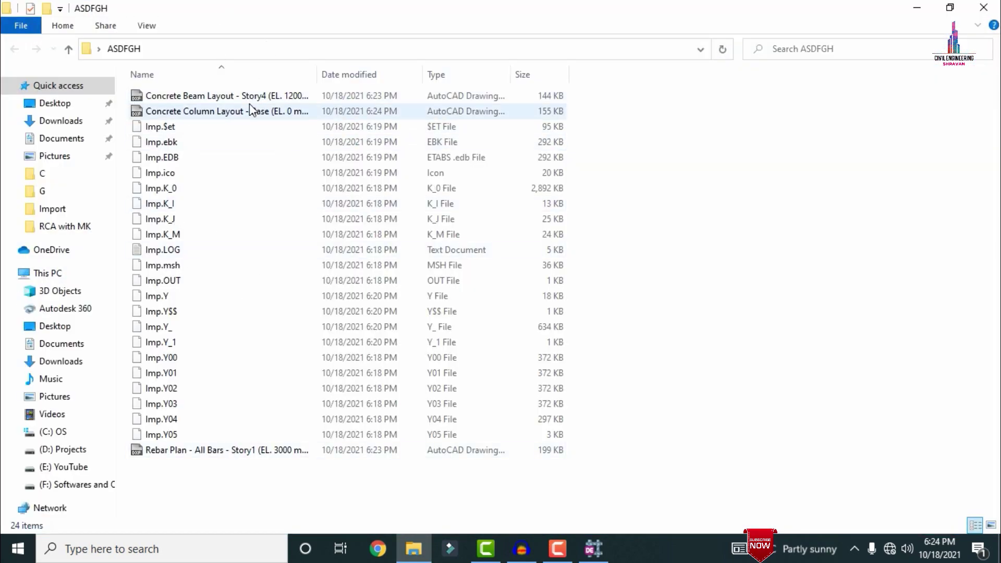
click(215, 451)
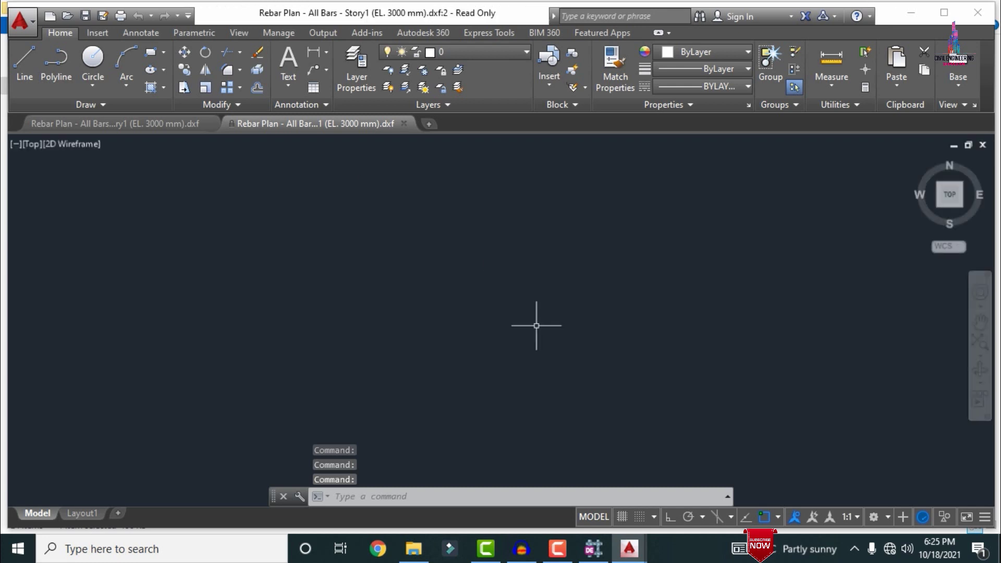
- Zoom All (Z, A) to show the entire Story1 rebar plan
text(z)
key(Return)
text(a)
key(Return)
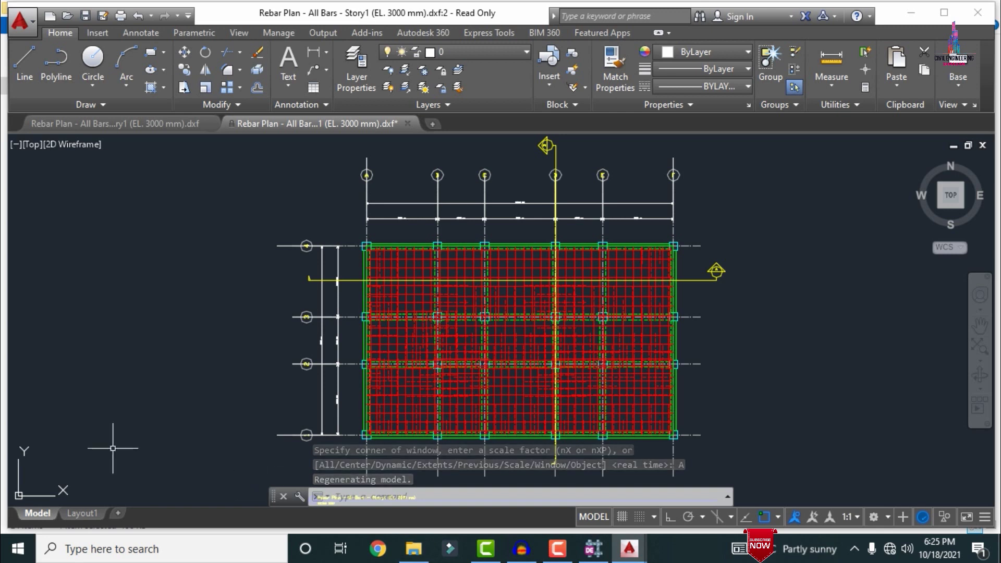
- Inspect the rebar plan on Layout1, then close the drawing without saving
click(95, 518)
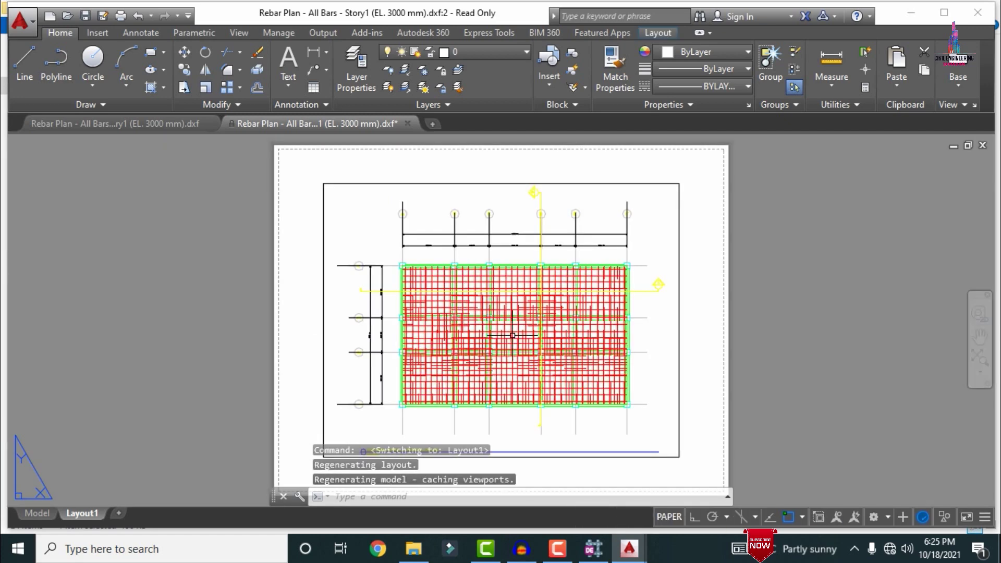
scroll(512, 335, up, 8)
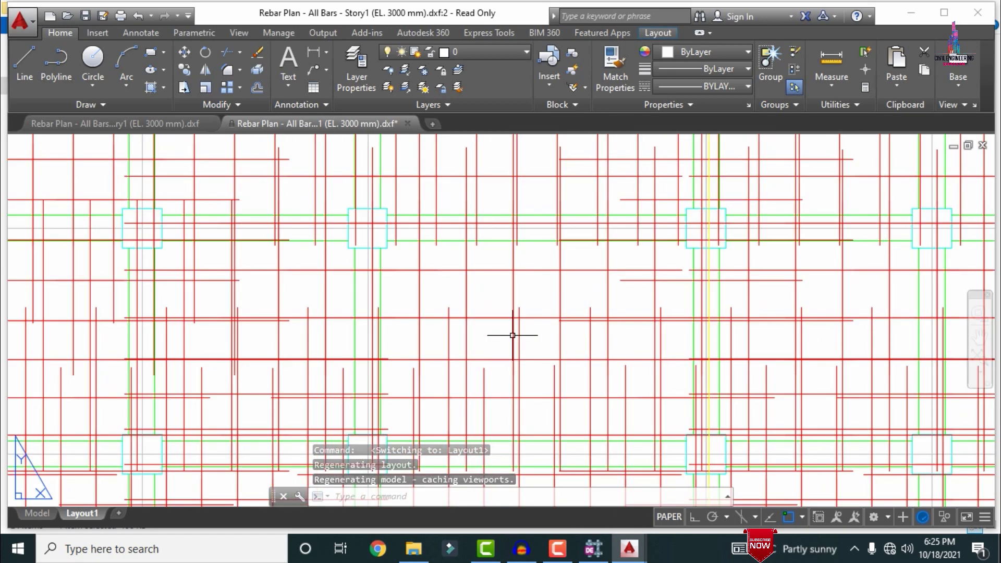
scroll(513, 335, down, 10)
scroll(512, 336, up, 3)
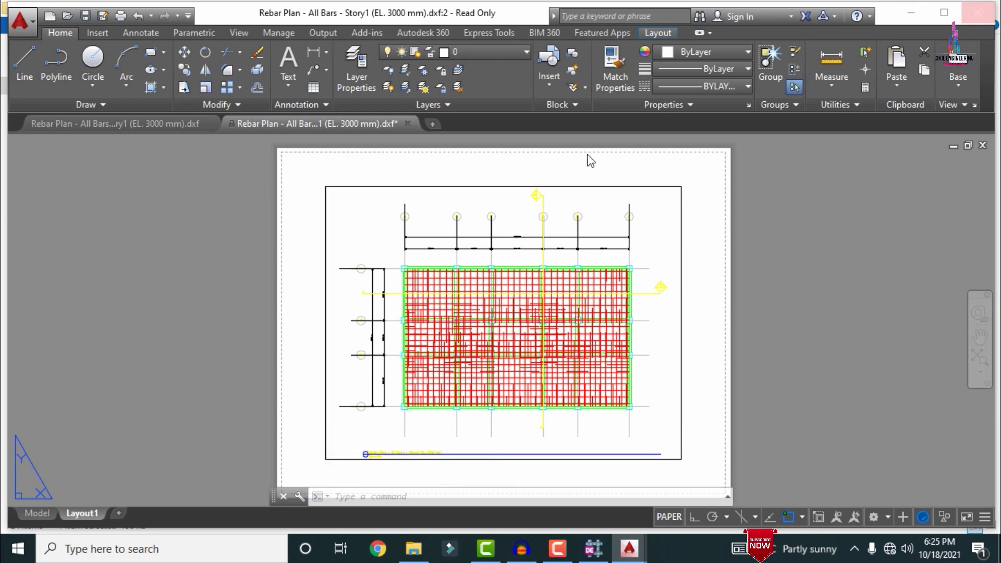
click(979, 13)
click(561, 312)
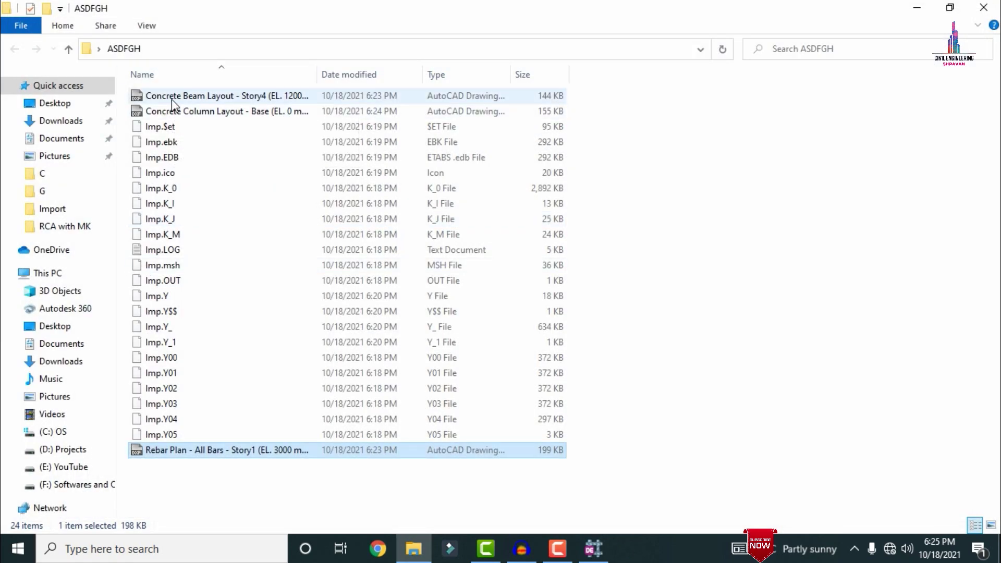
- Open the Concrete Beam Layout - Story4 DXF read-only and Zoom All to show it whole
double_click(173, 99)
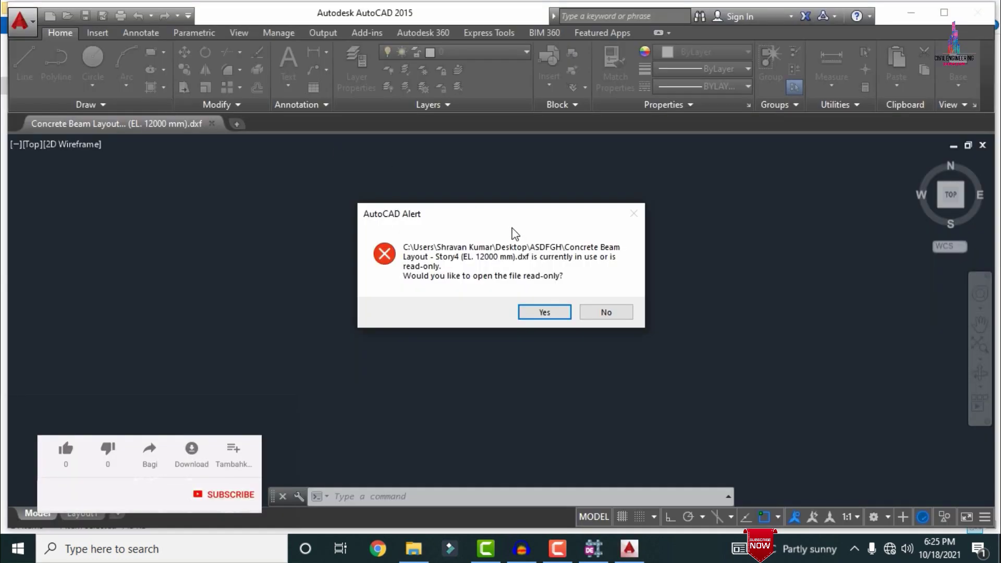
click(550, 313)
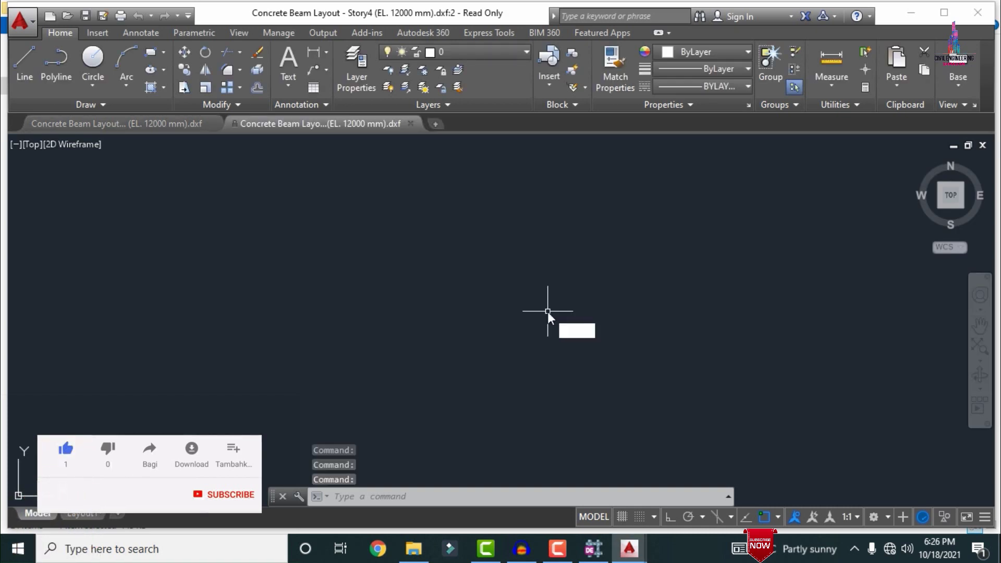
text(z)
key(Return)
text(a)
key(Return)
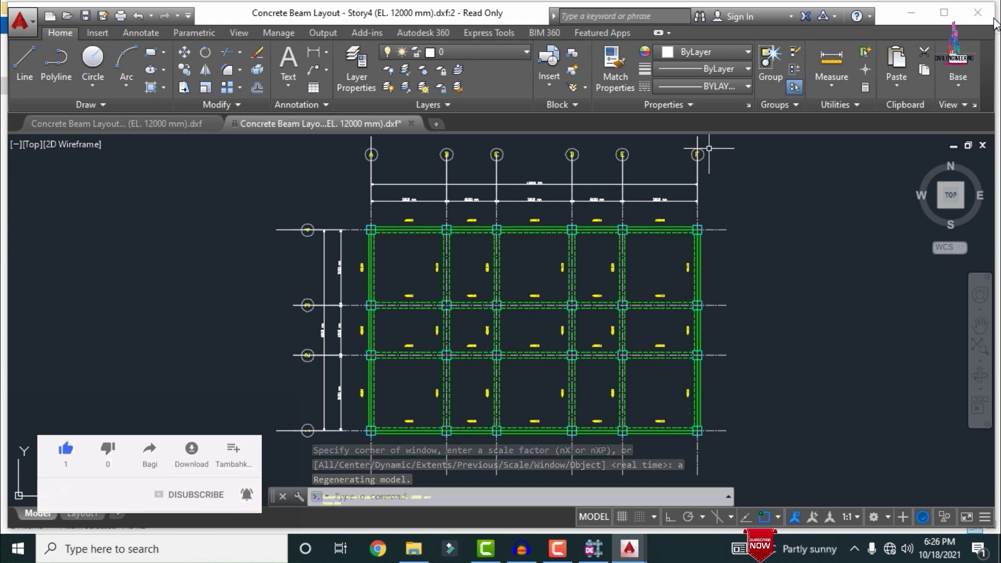
- View the beam layout on Layout1, then close it without saving
click(71, 515)
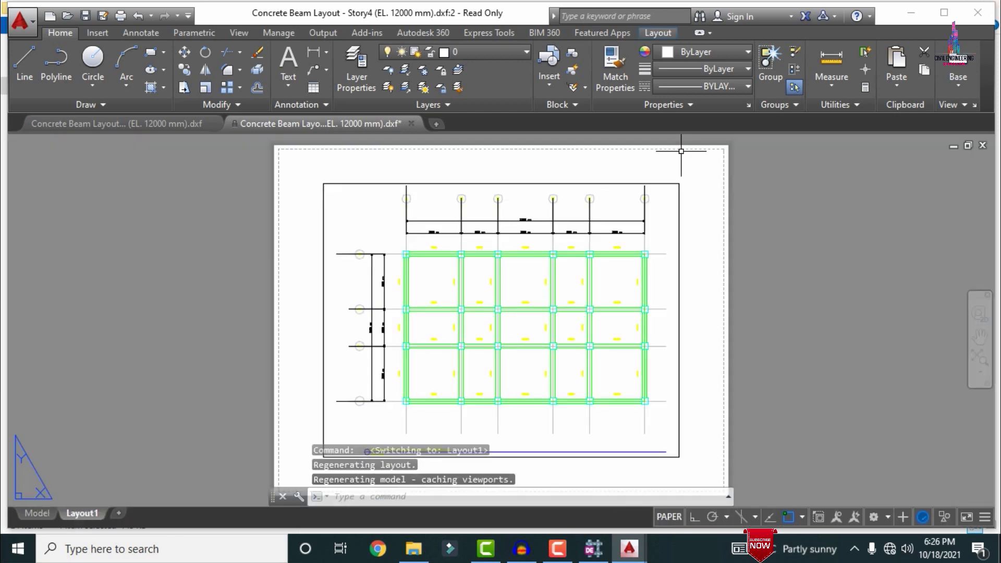
click(978, 12)
click(548, 307)
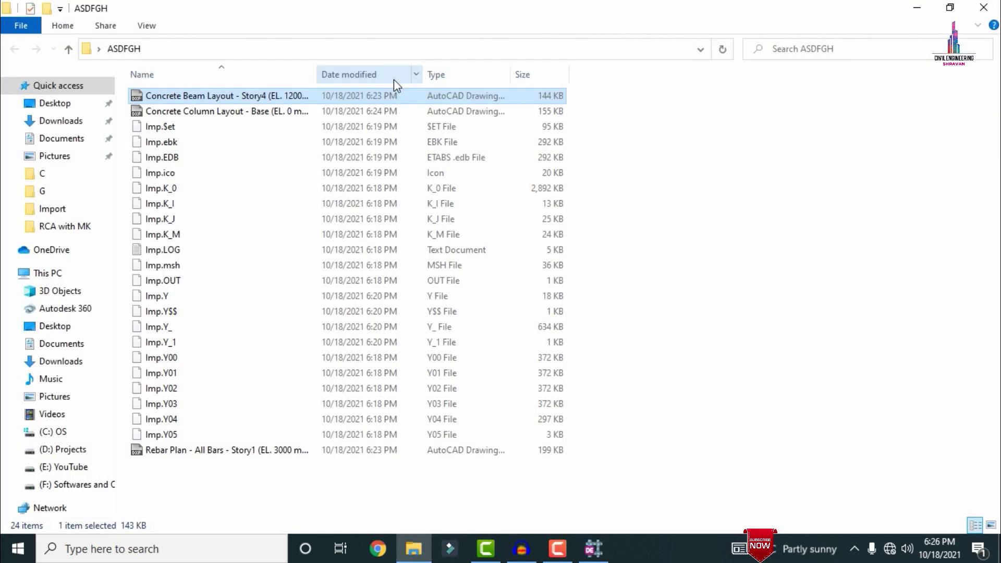
- Open the Concrete Column Layout - Base DXF read-only and Zoom All to the column grid
click(270, 114)
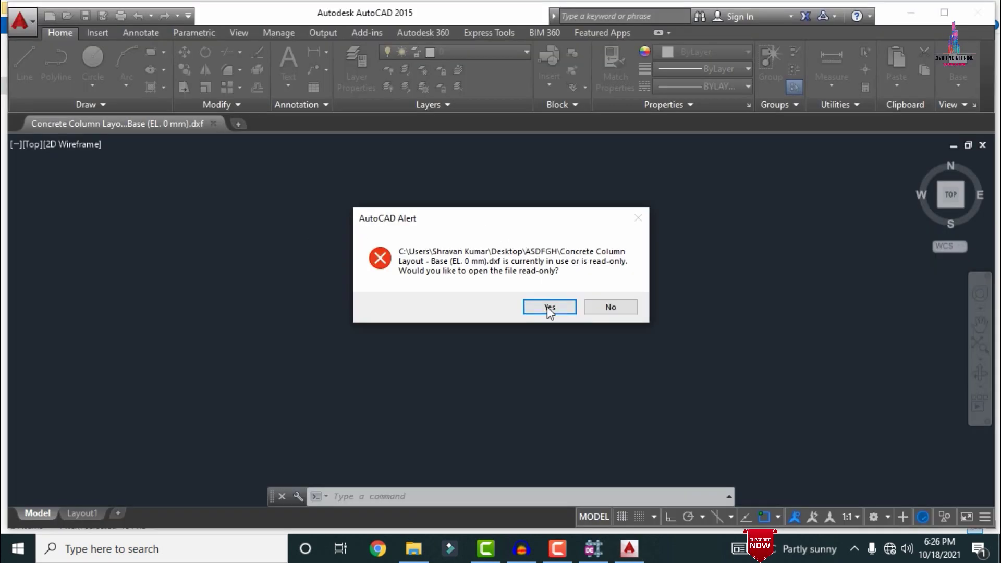
click(548, 307)
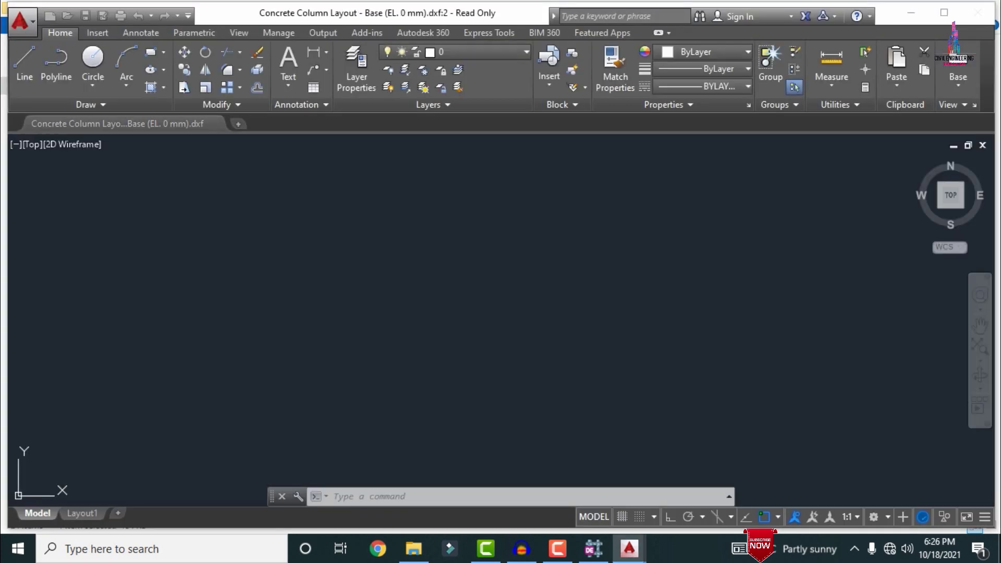
text(z)
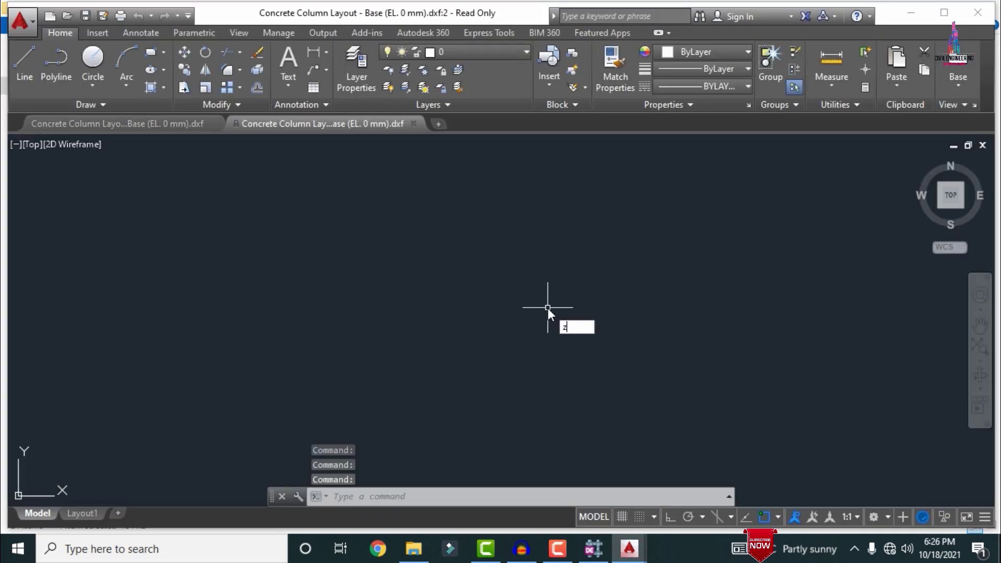
key(Return)
text(a)
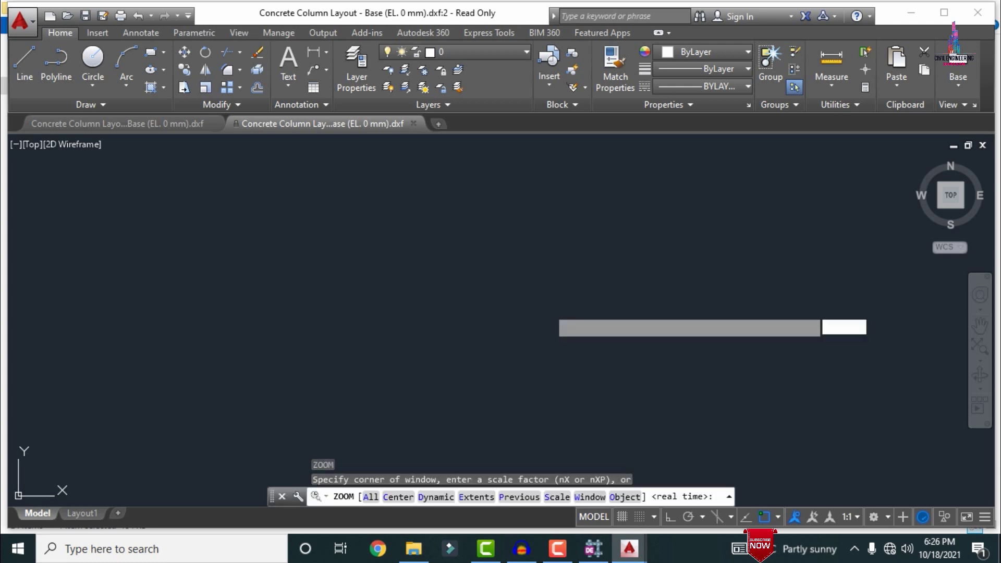
key(Return)
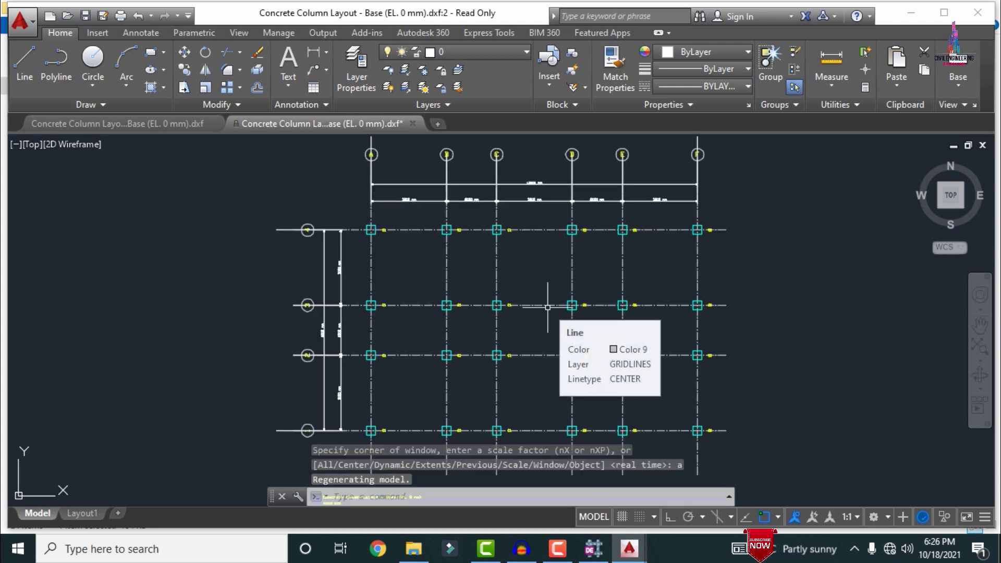
scroll(548, 308, up, 4)
scroll(480, 227, down, 5)
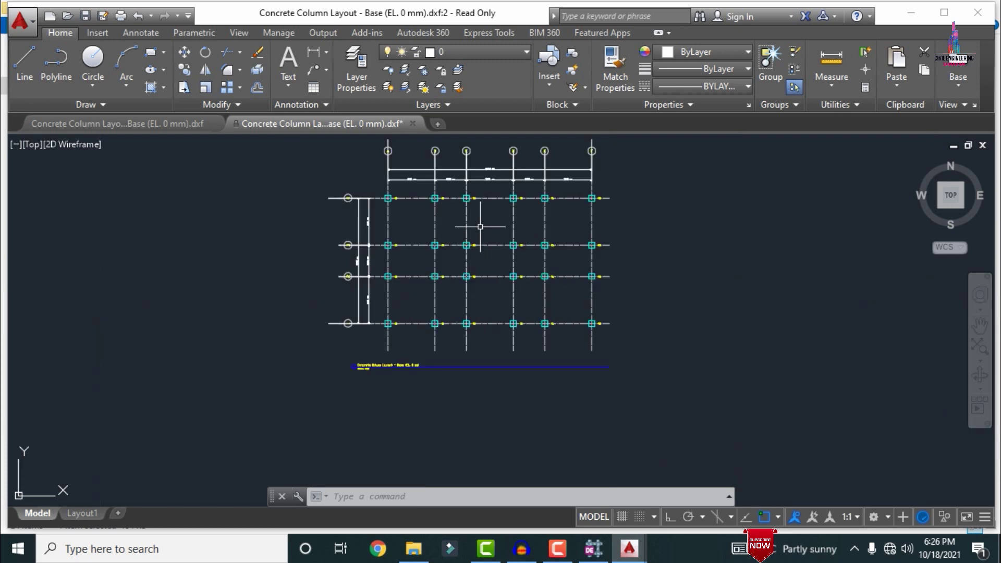